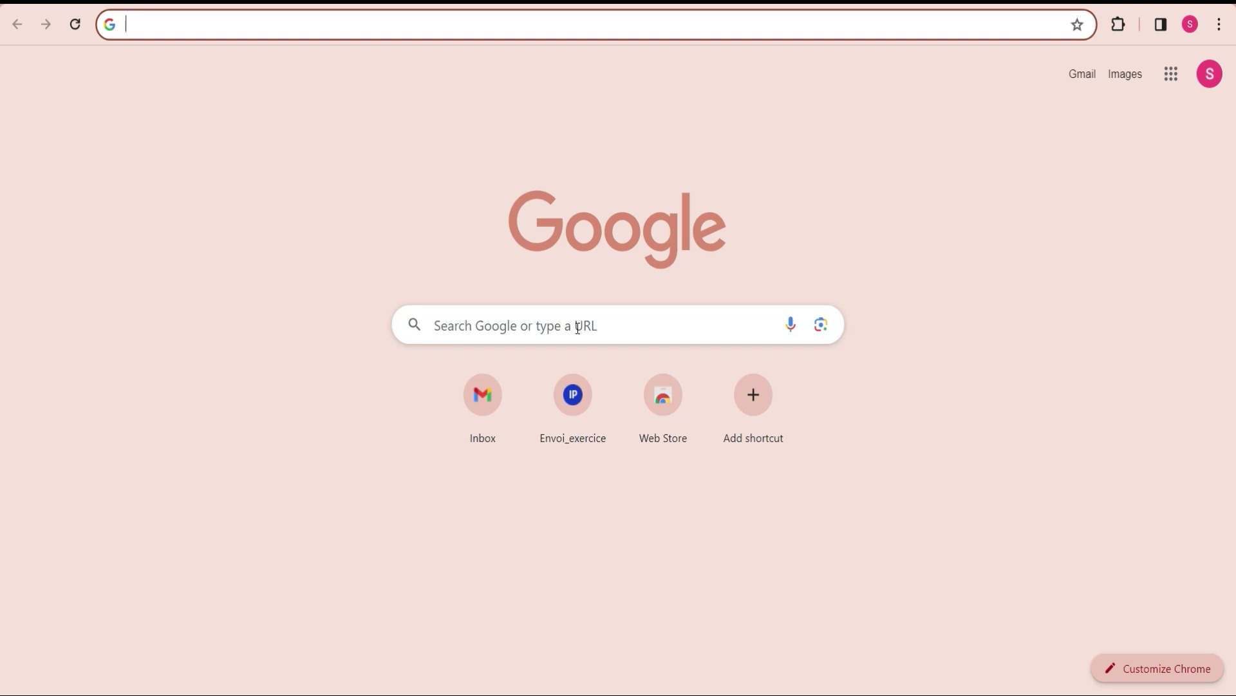
Search Google for "visual studio code" using the matching suggestion
left_click(504, 328)
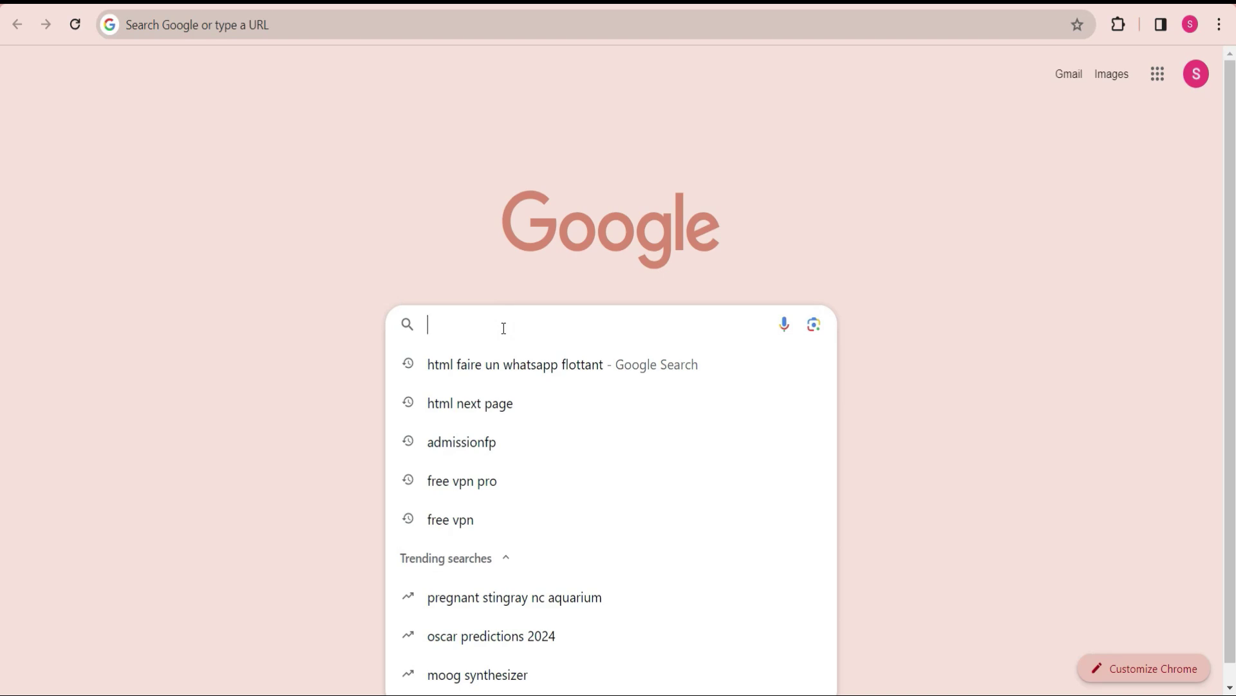
type("v")
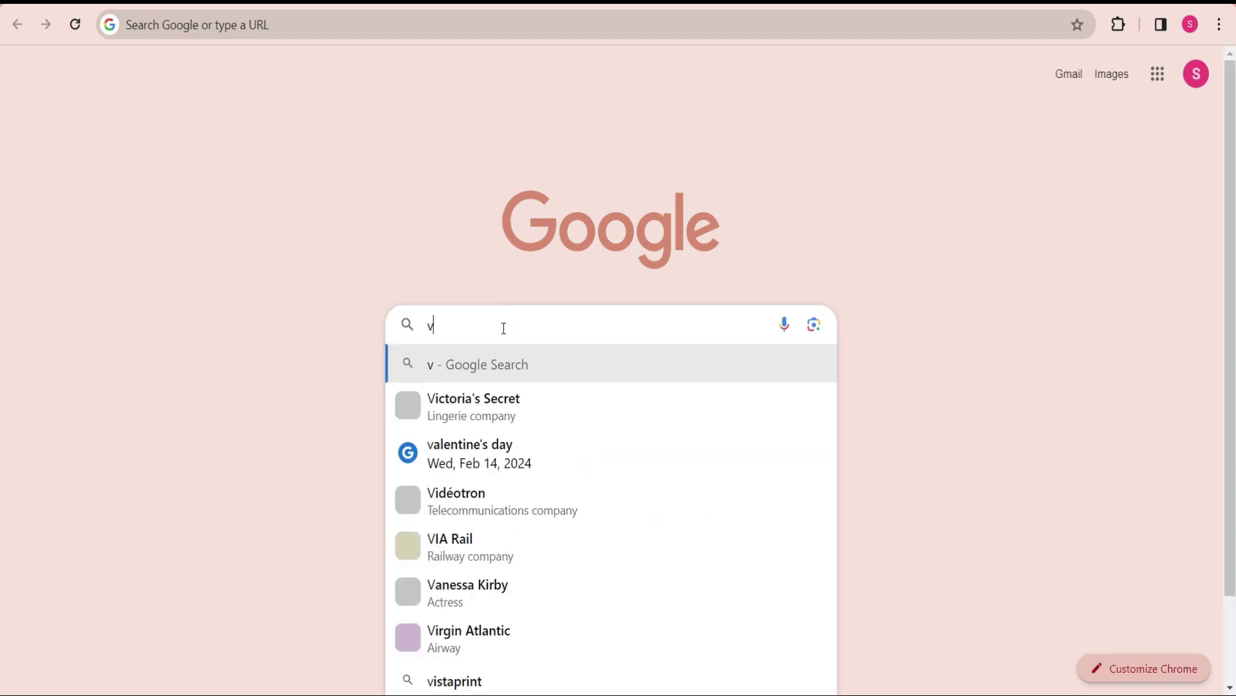
type("is")
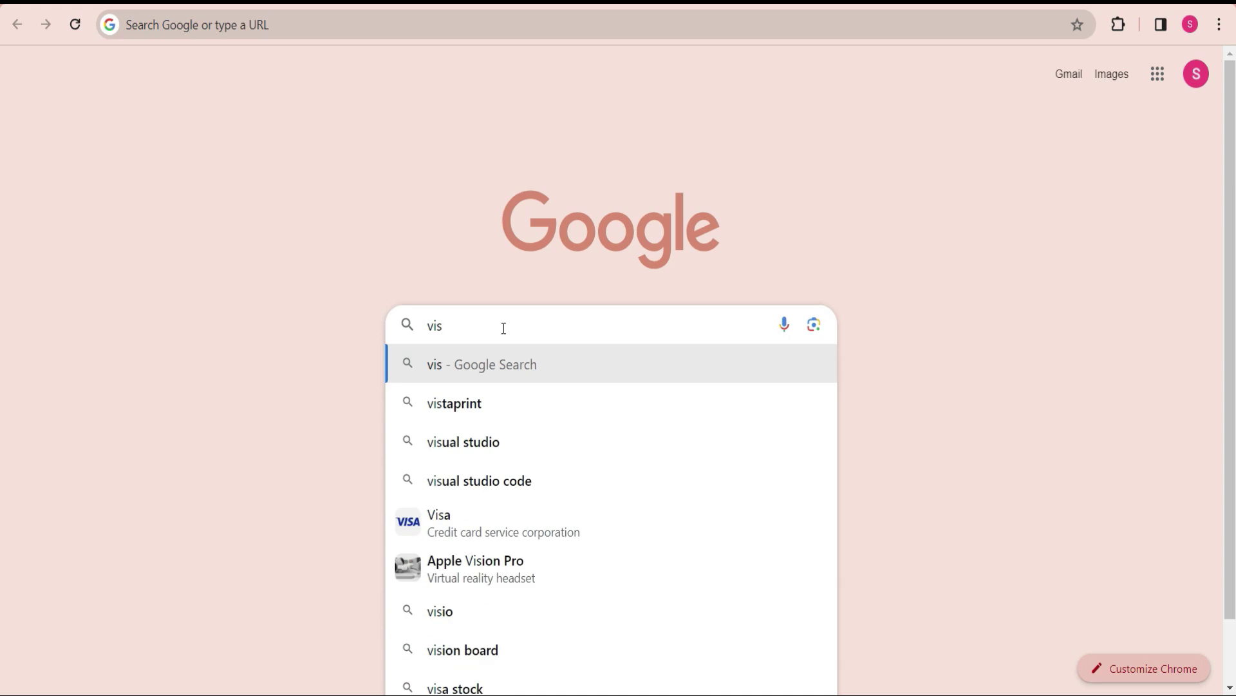
left_click(468, 494)
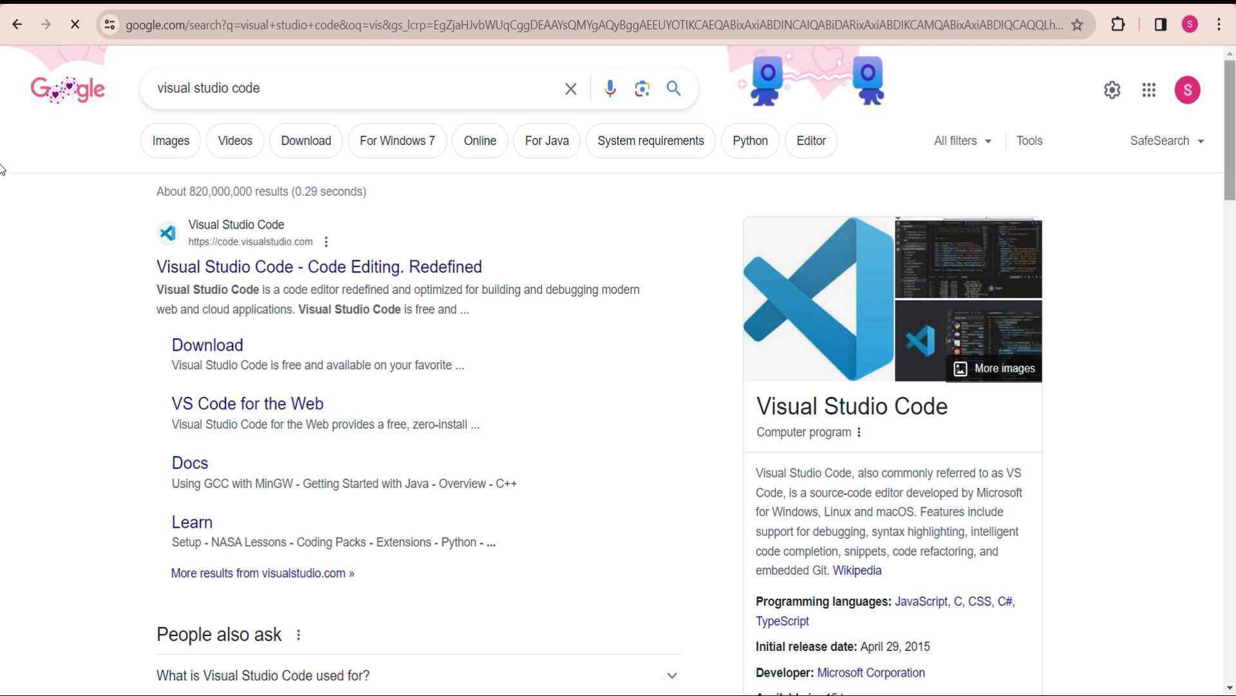
Open the full list of related searches for Visual Studio Code and postpone the Google services linking prompt for 3 days
scroll(1, 279, "down", 8)
scroll(1, 279, "down", 3)
scroll(1, 279, "up", 2)
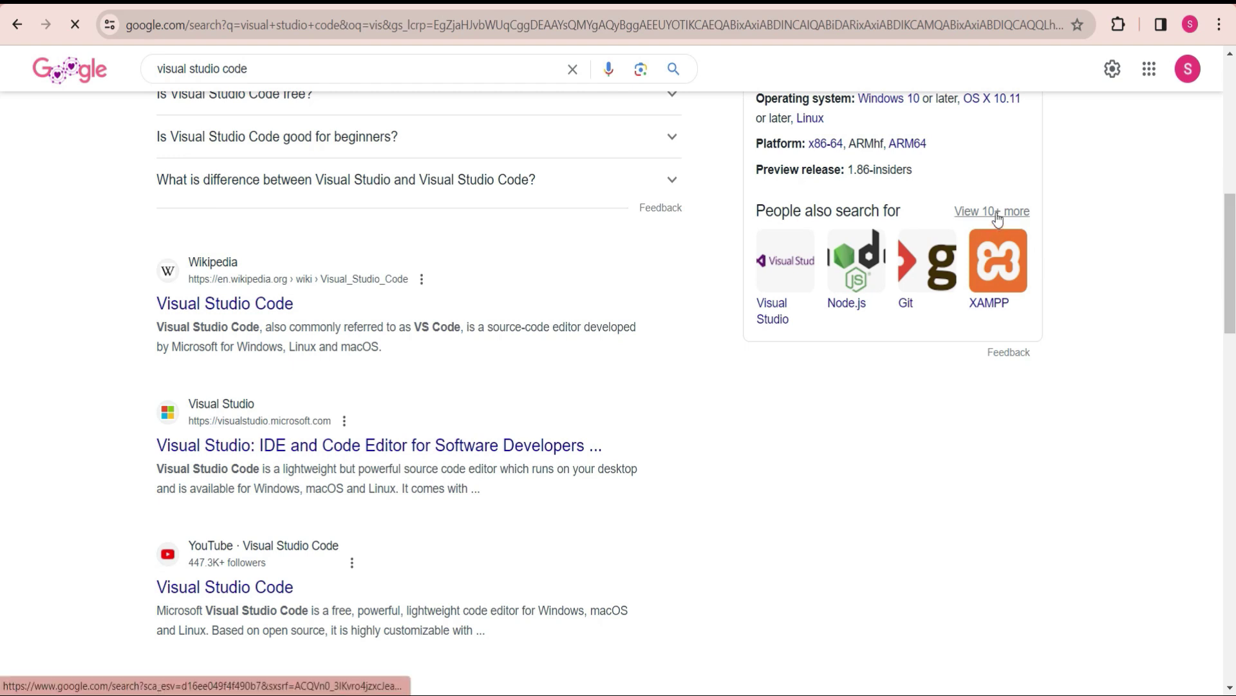
left_click(997, 212)
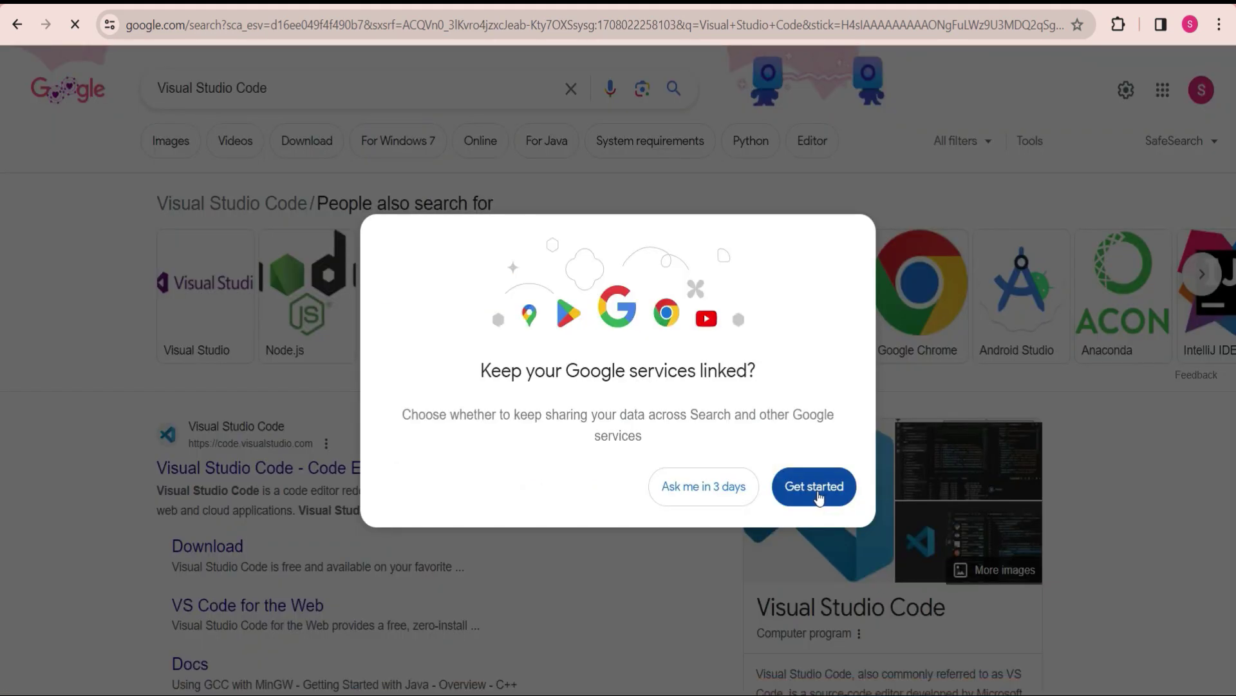
left_click(726, 496)
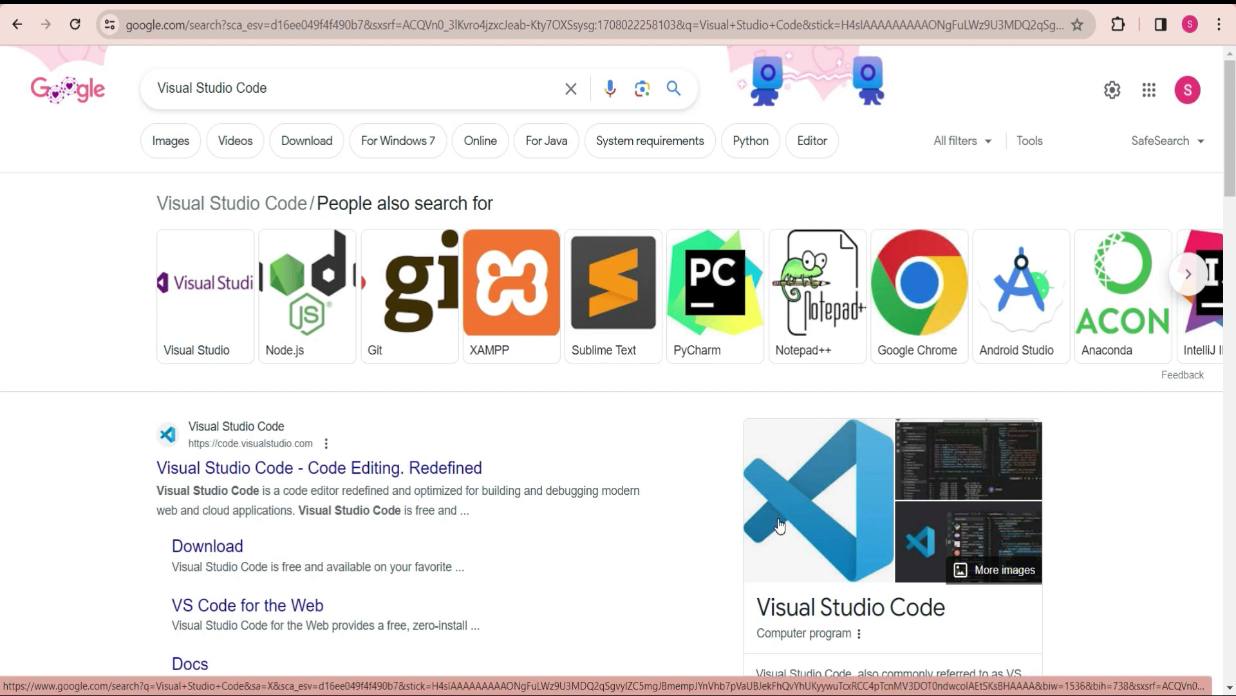
Open the Download page listed under the official code.visualstudio.com search result
scroll(2, 219, "down", 4)
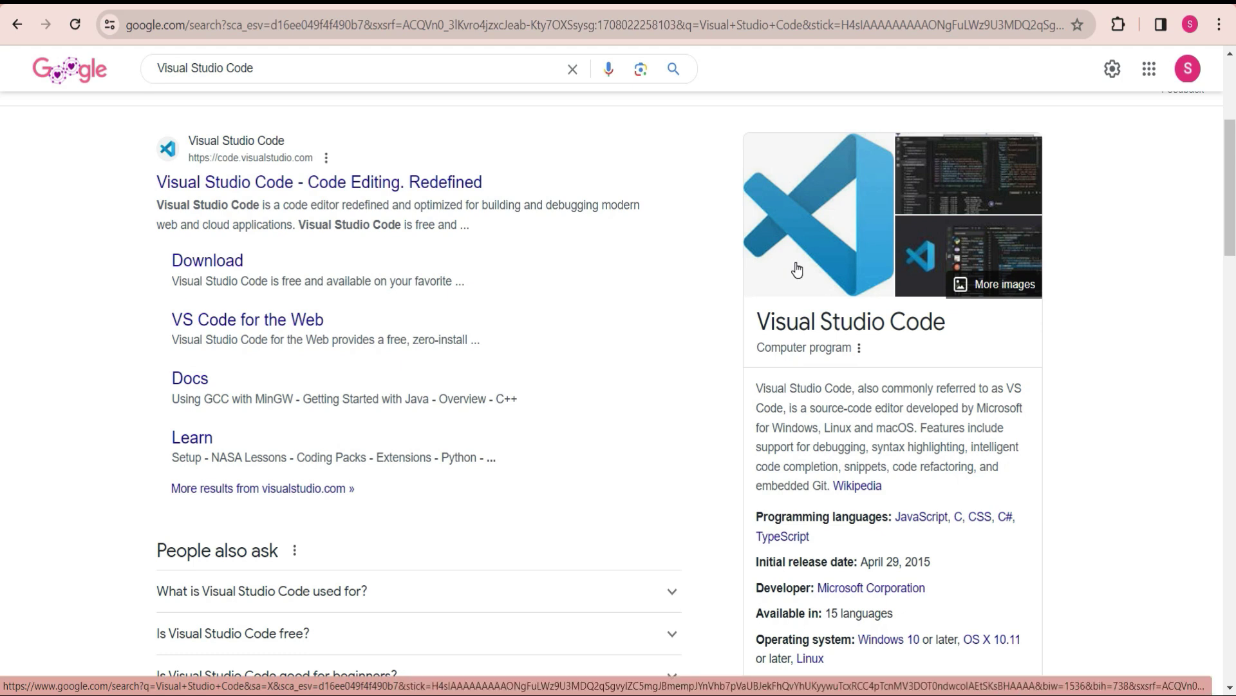
scroll(2, 285, "down", 5)
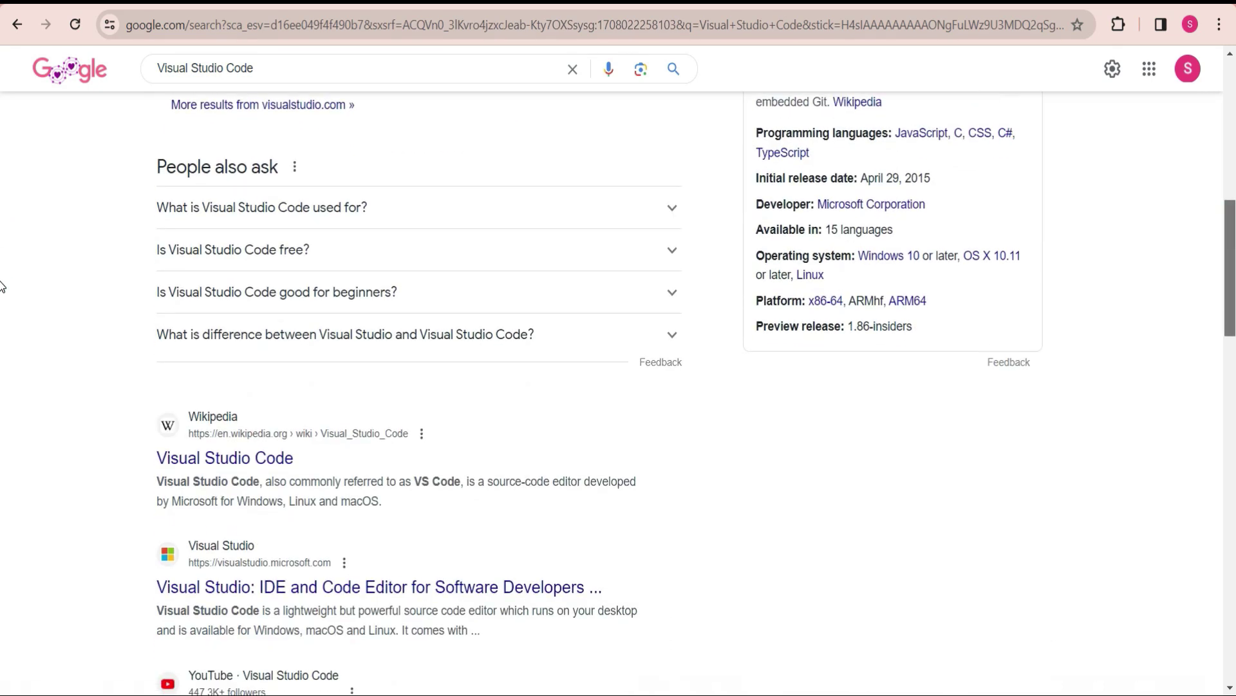
scroll(2, 290, "down", 5)
scroll(2, 306, "up", 4)
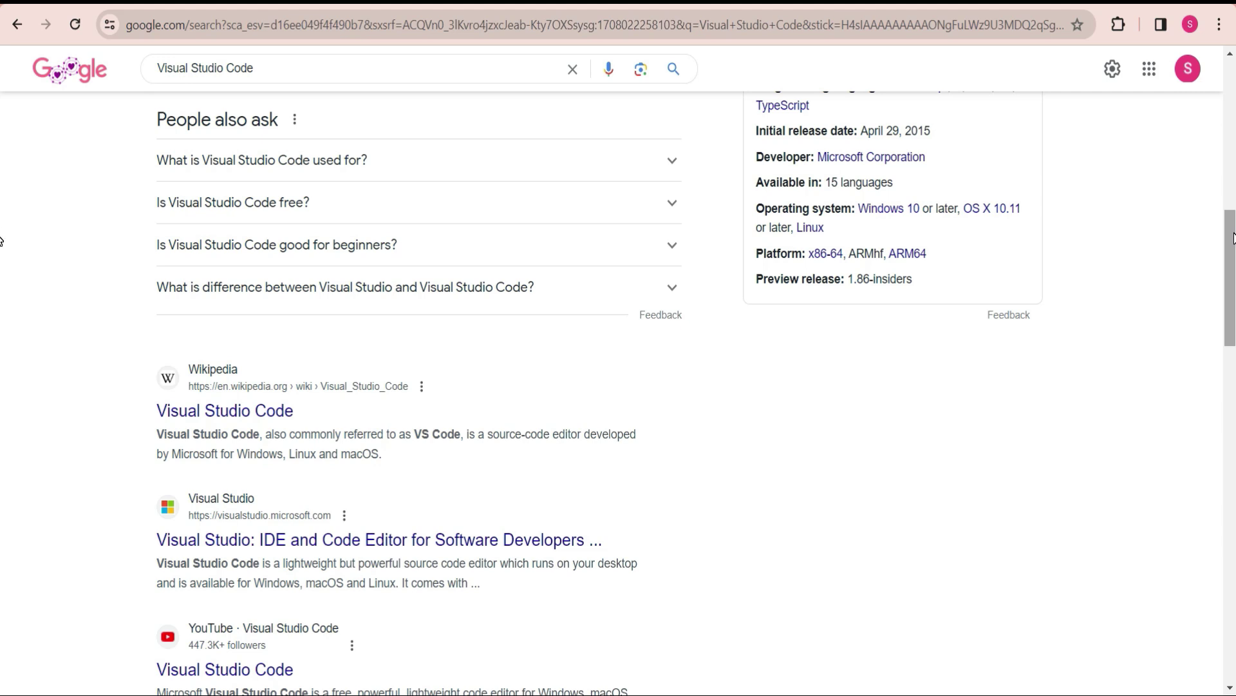
scroll(1, 242, "up", 10)
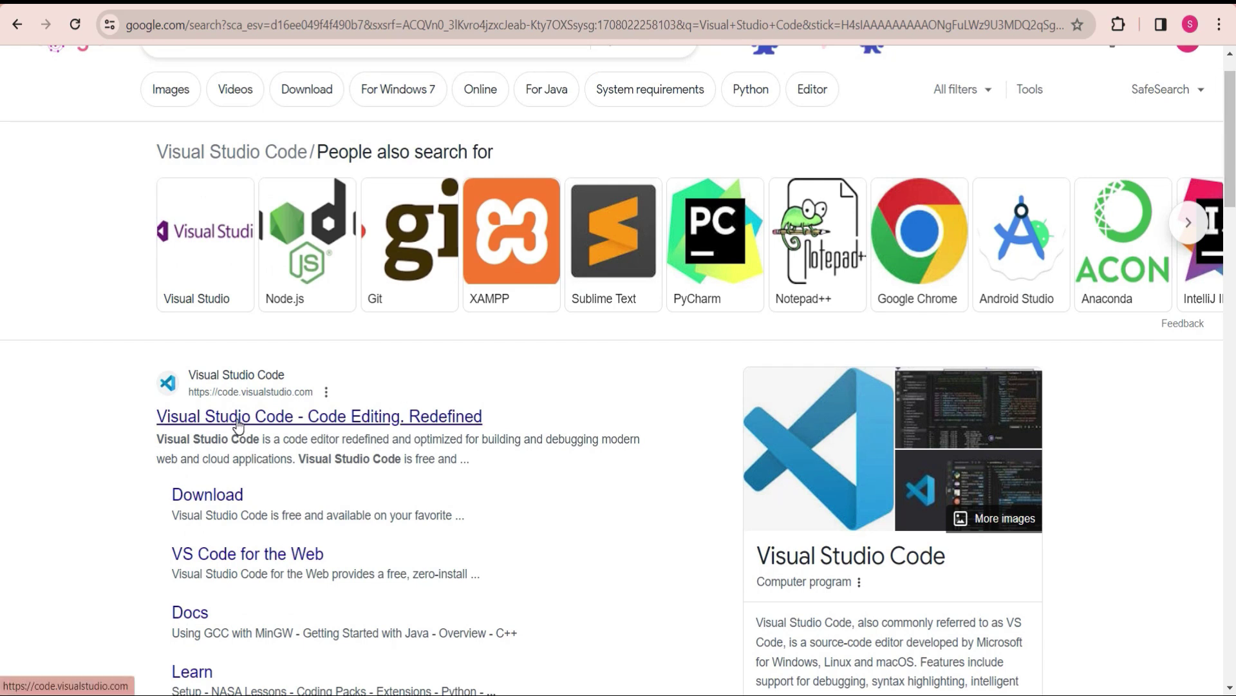
left_click(199, 496)
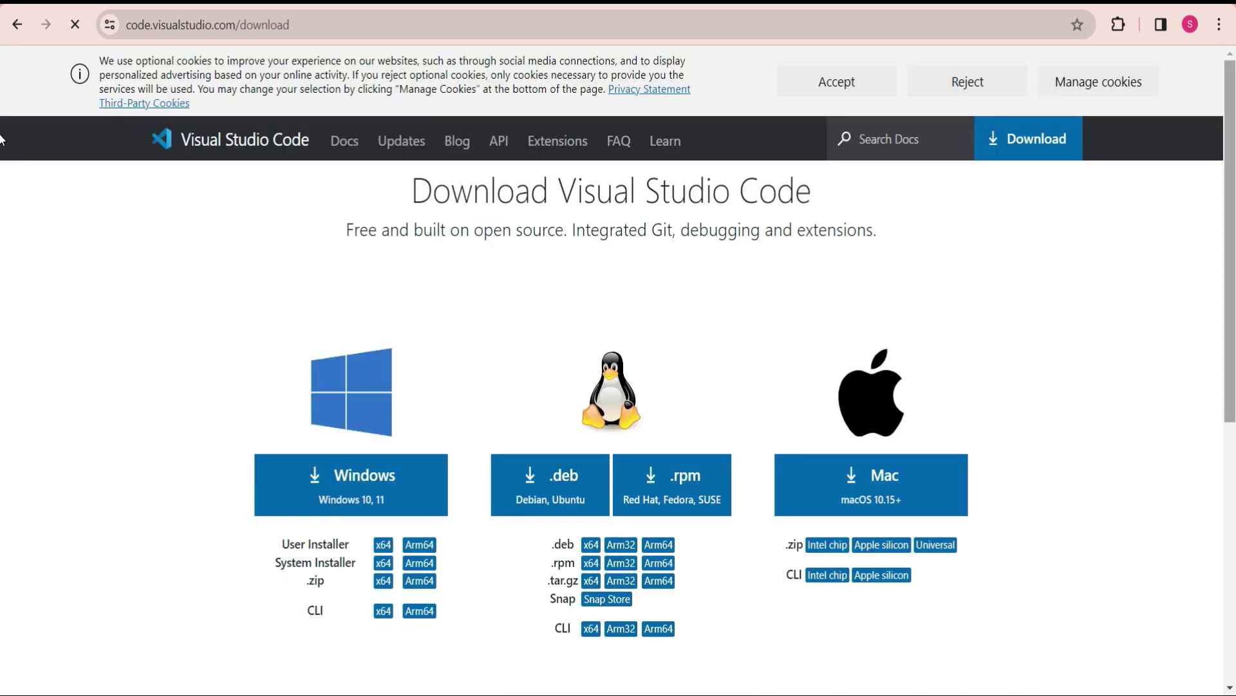
Download the Windows 10, 11 version of Visual Studio Code and open the browser's recent downloads
scroll(2, 206, "down", 3)
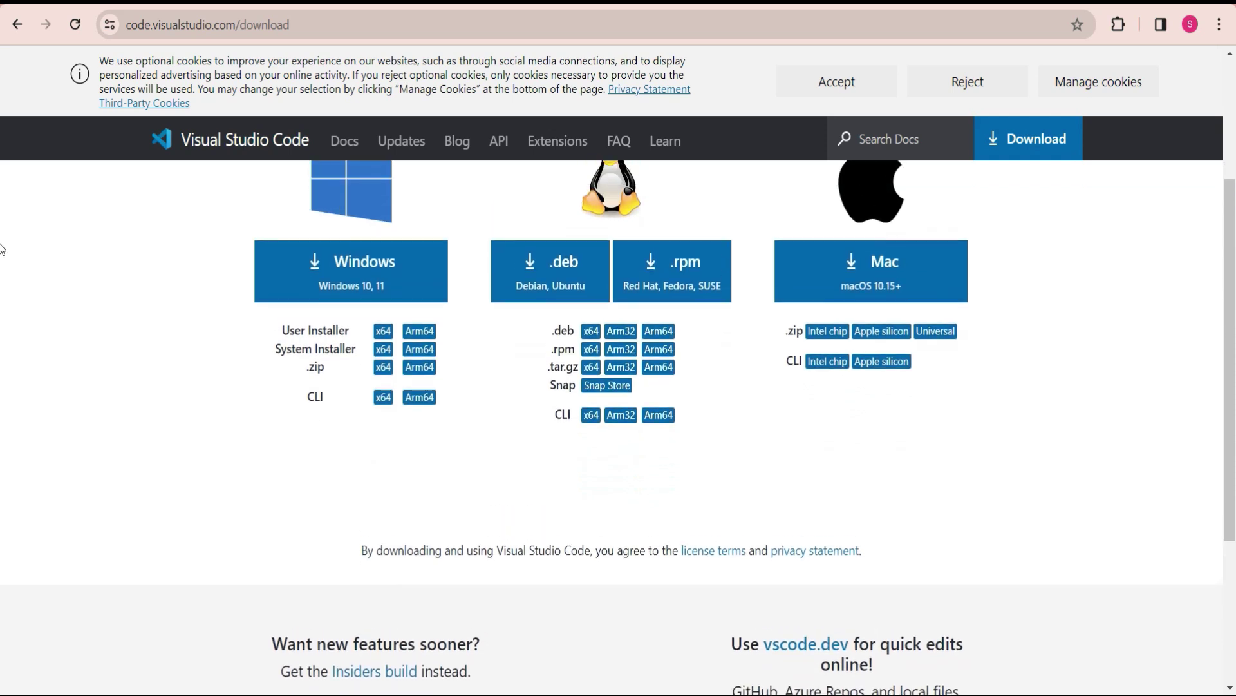
scroll(3, 250, "up", 3)
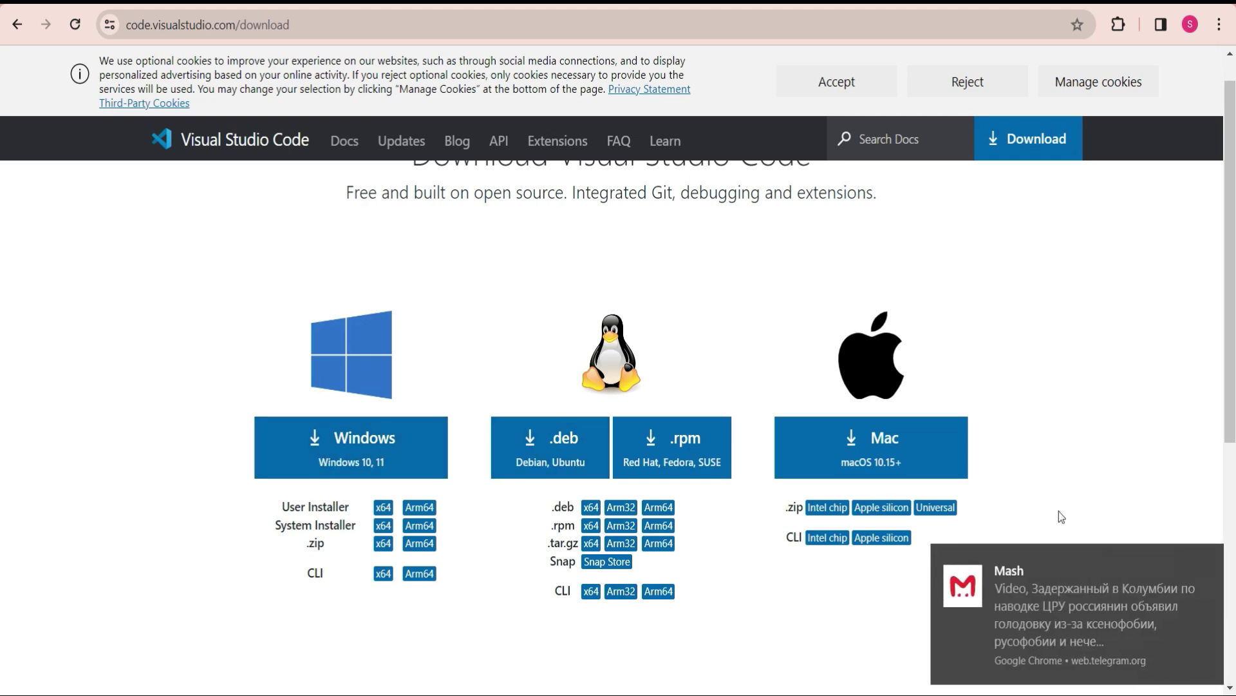
left_click(1209, 556)
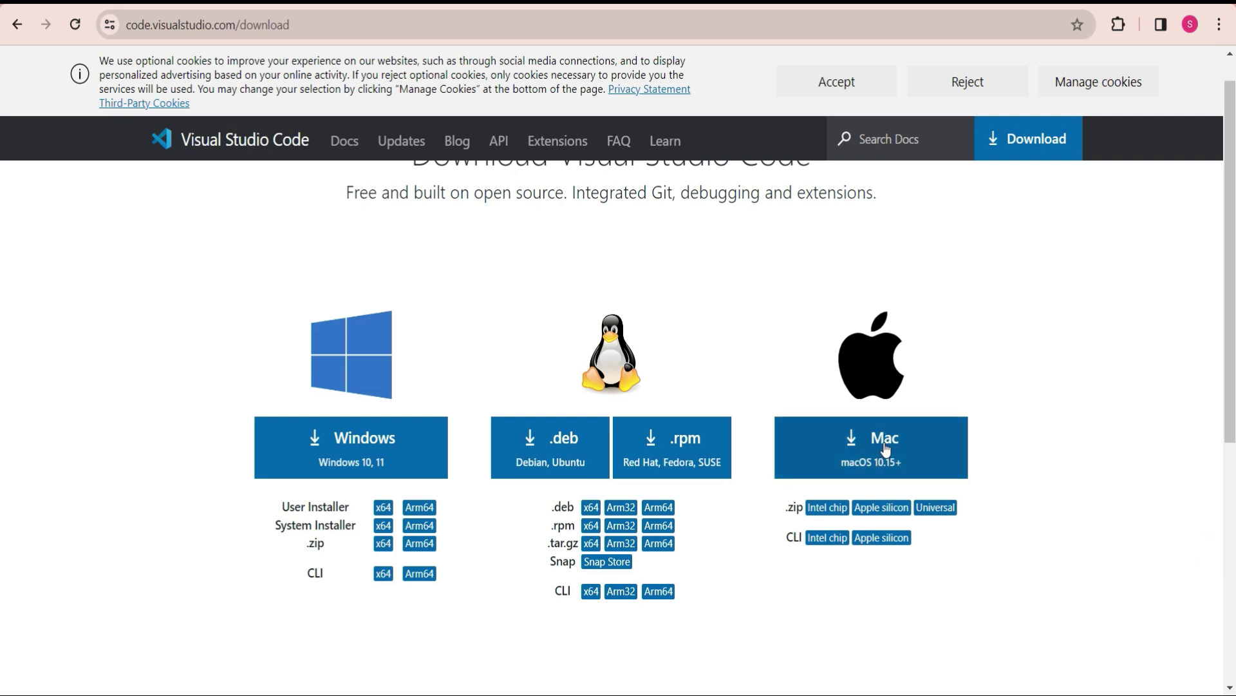
left_click(340, 454)
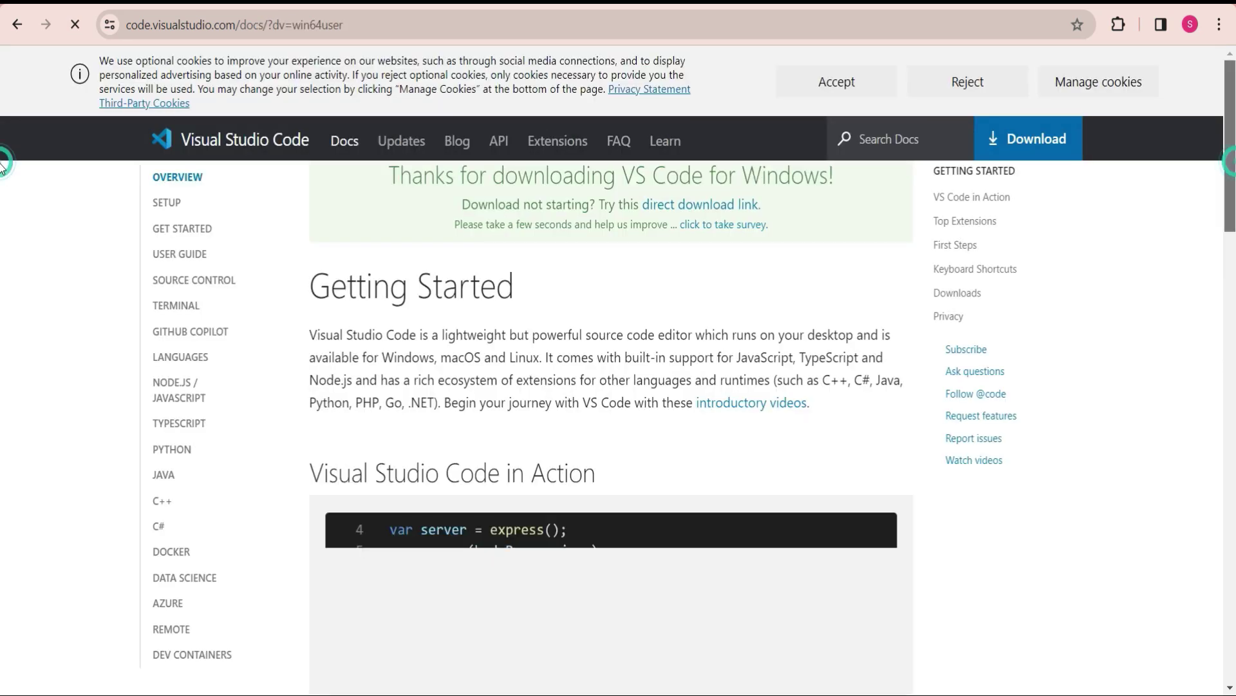
scroll(2, 268, "down", 10)
scroll(3, 353, "up", 10)
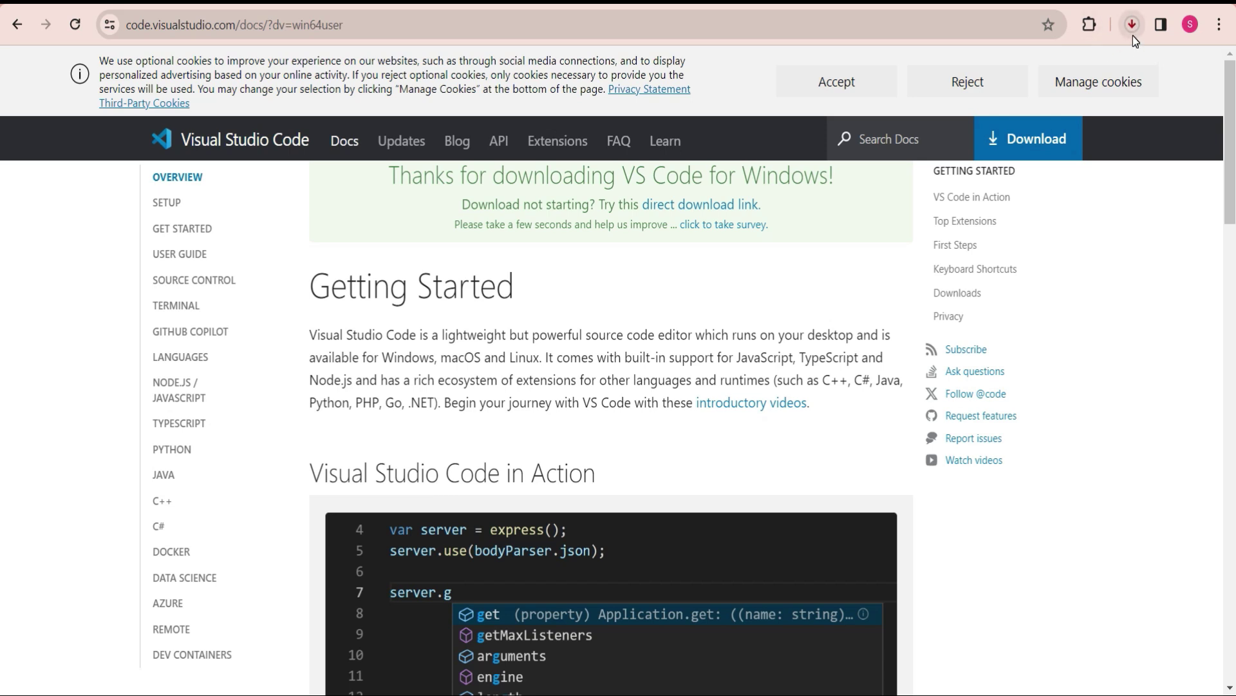
left_click(1133, 26)
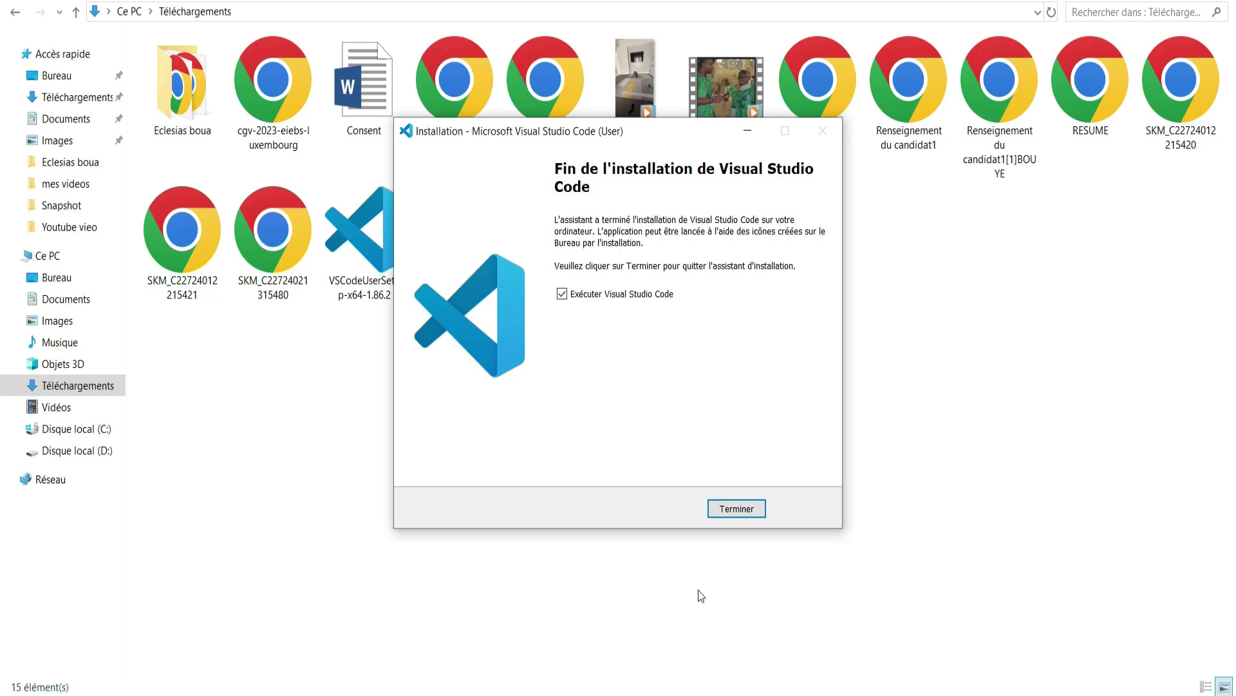
Finish the Visual Studio Code setup with the option to run it, and maximize the editor window with its side bar collapsed
left_click(740, 509)
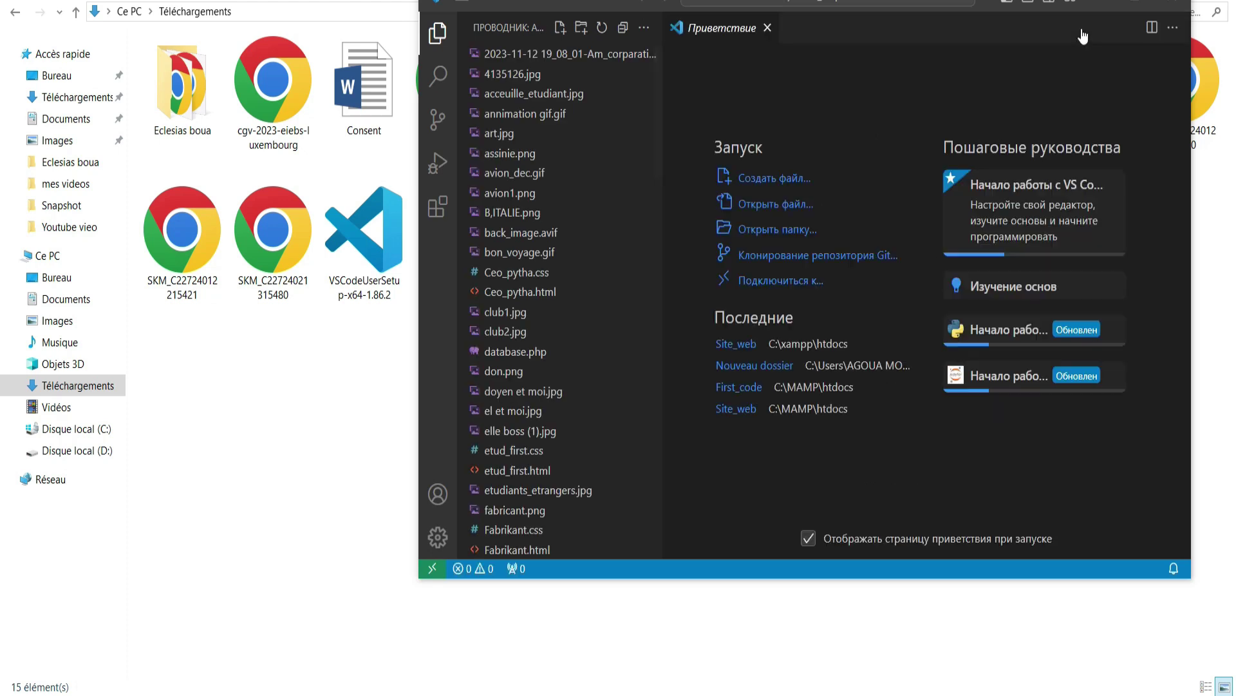
left_click(1137, 5)
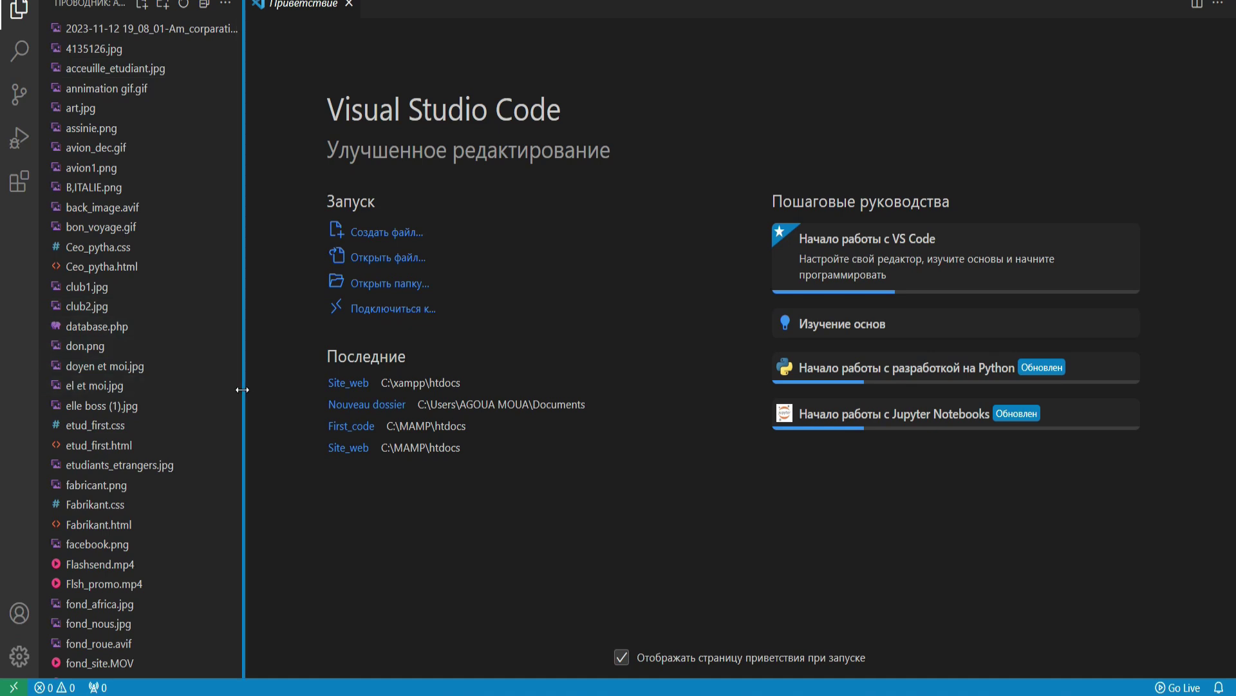
left_click_drag(243, 389, 64, 374)
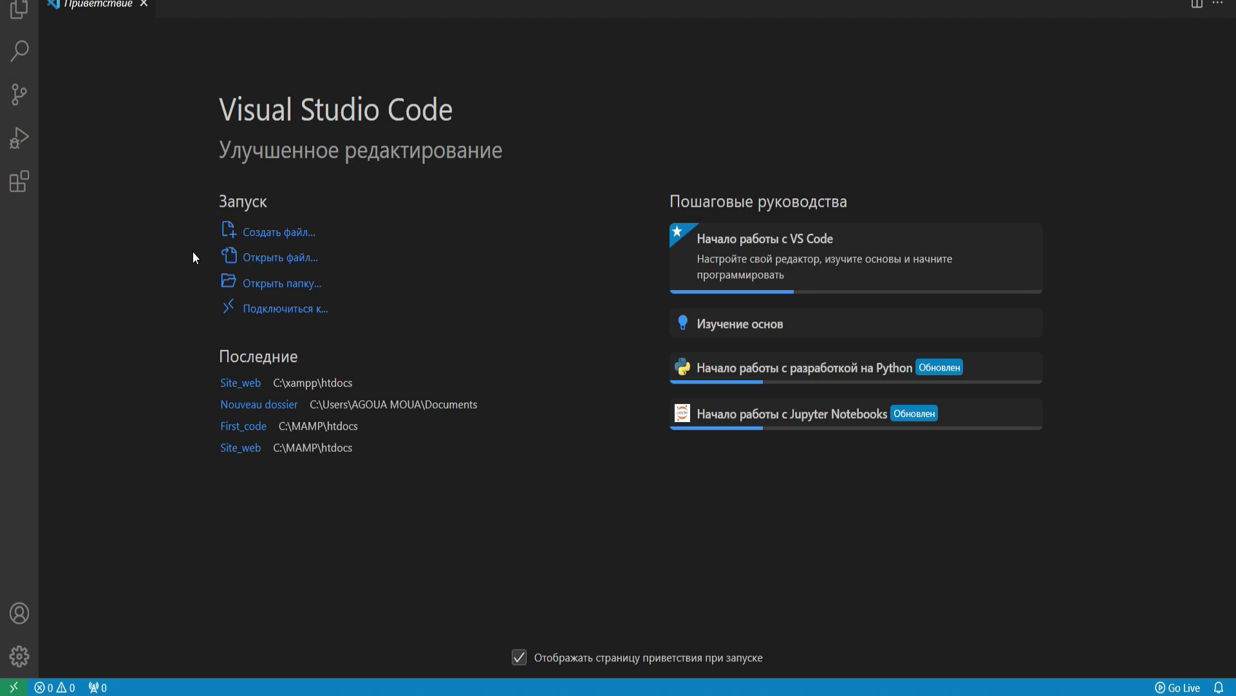
Search the extensions marketplace for "live" and enable the Live Server extension
left_click(18, 183)
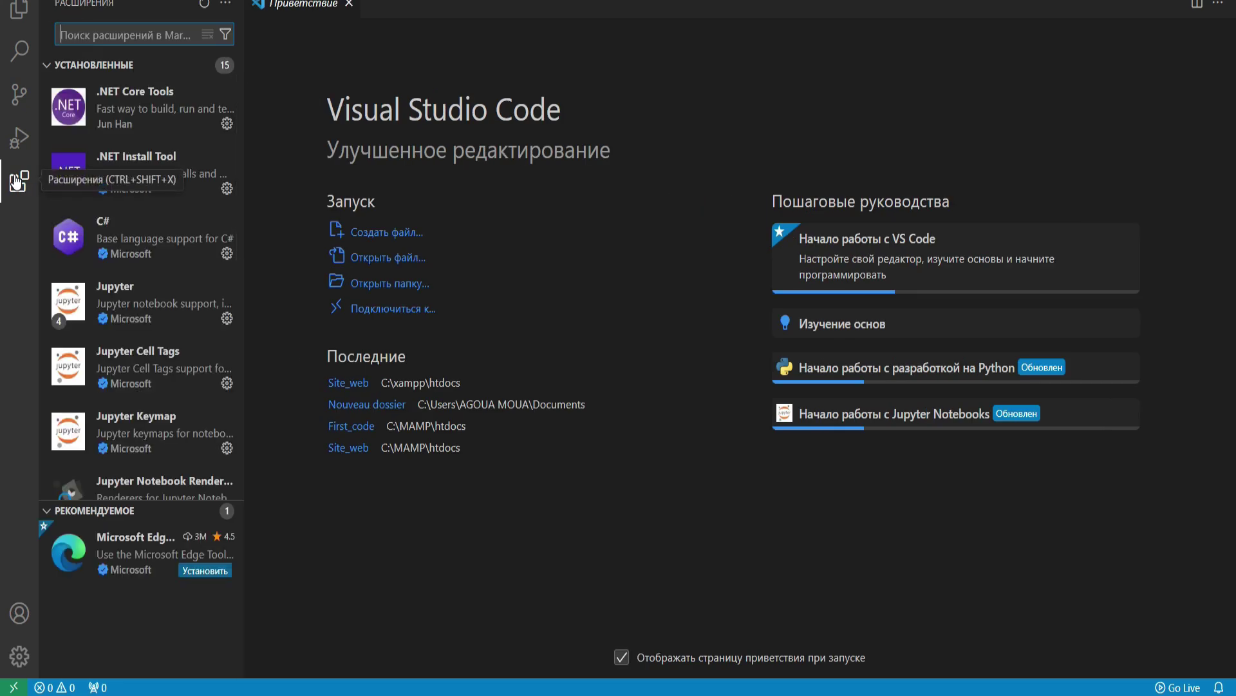
mouse_move(129, 214)
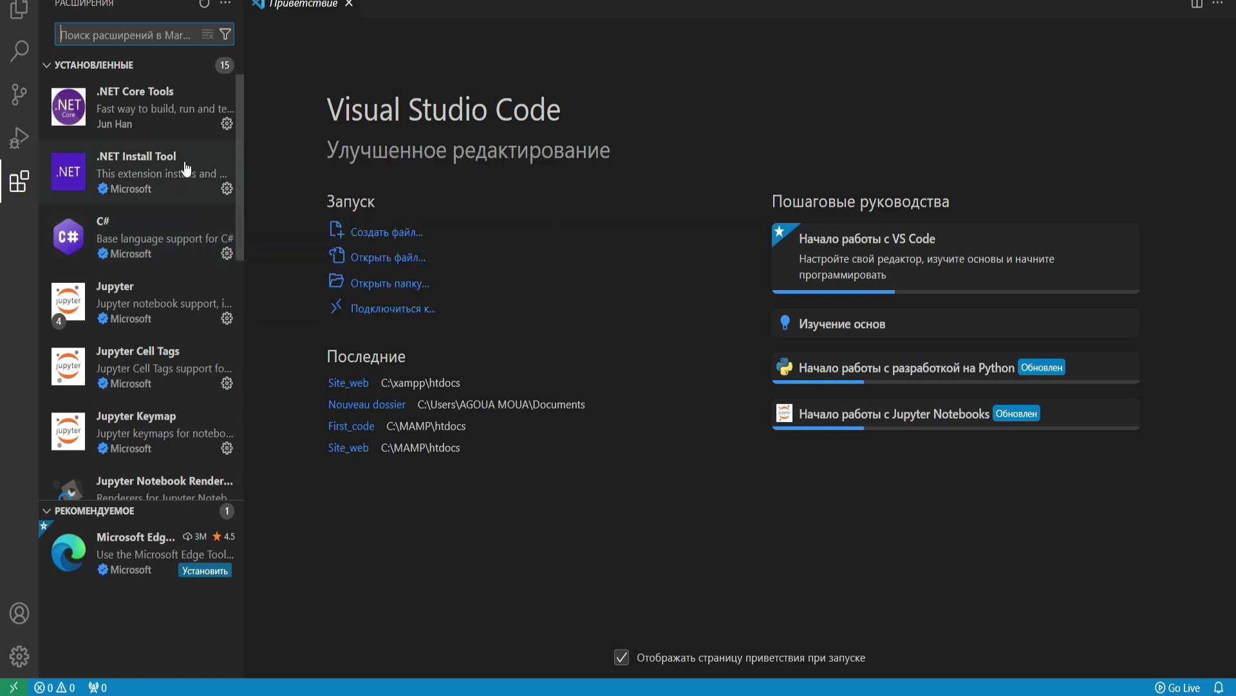
mouse_move(187, 140)
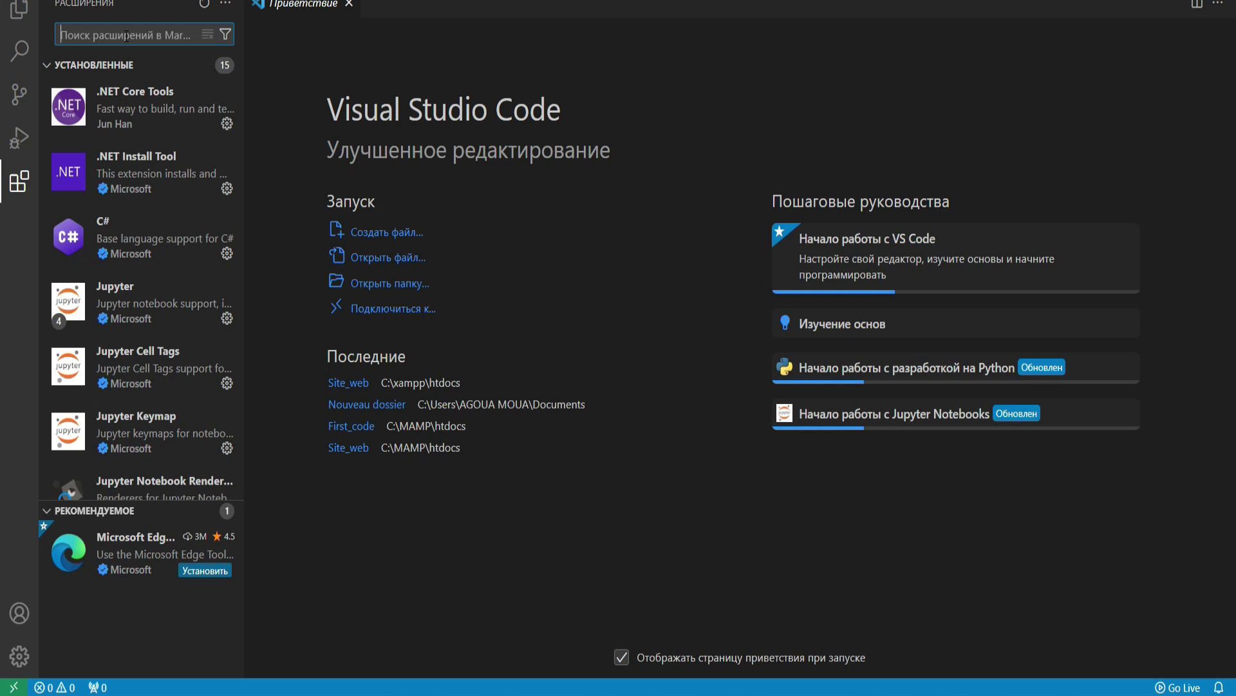
type("live")
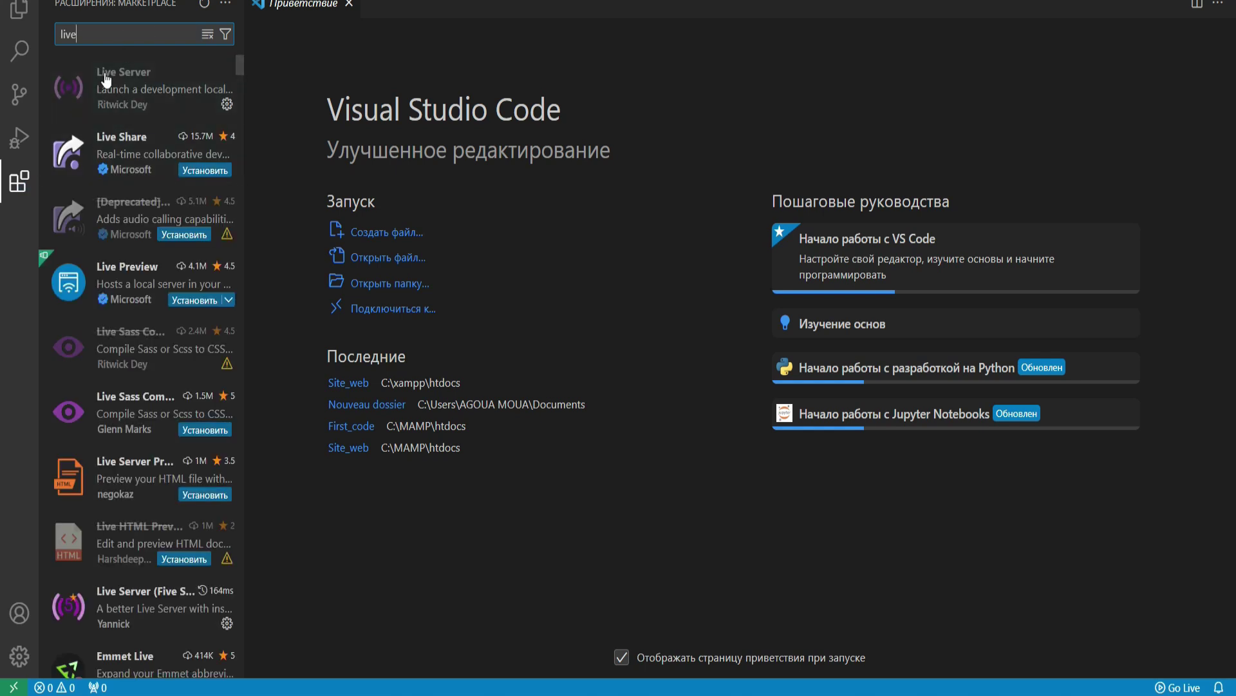
mouse_move(114, 83)
mouse_move(151, 605)
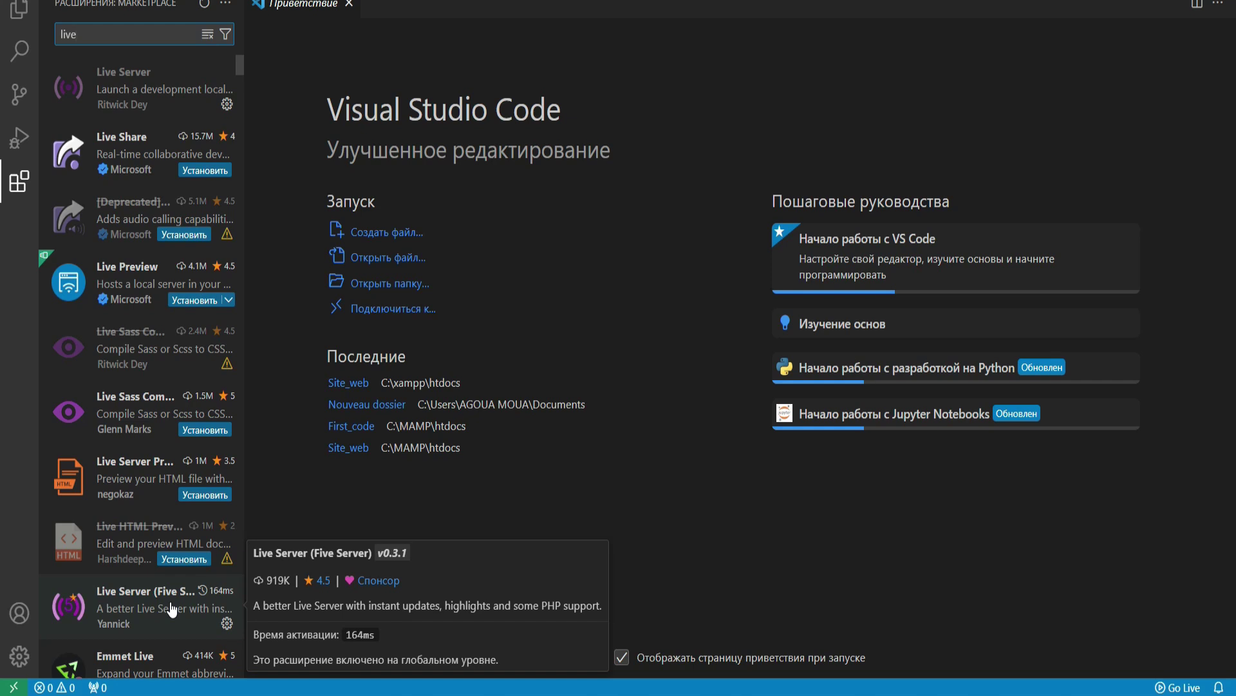
left_click(114, 101)
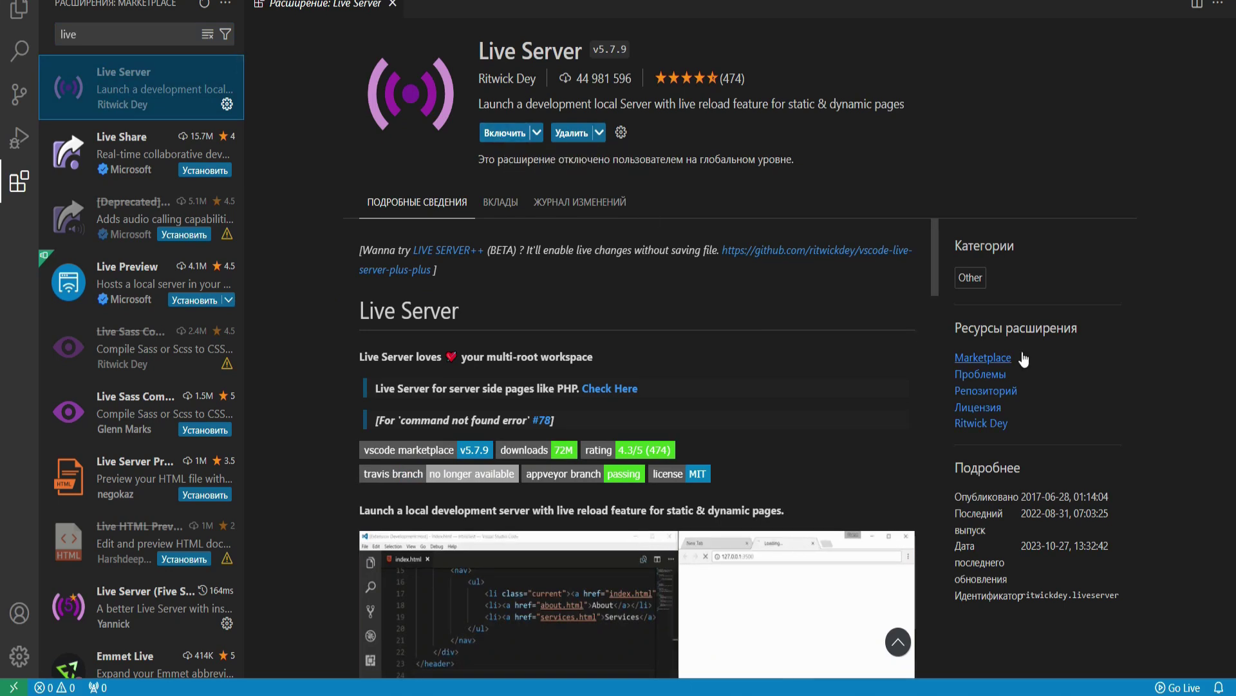
left_click_drag(936, 233, 934, 289)
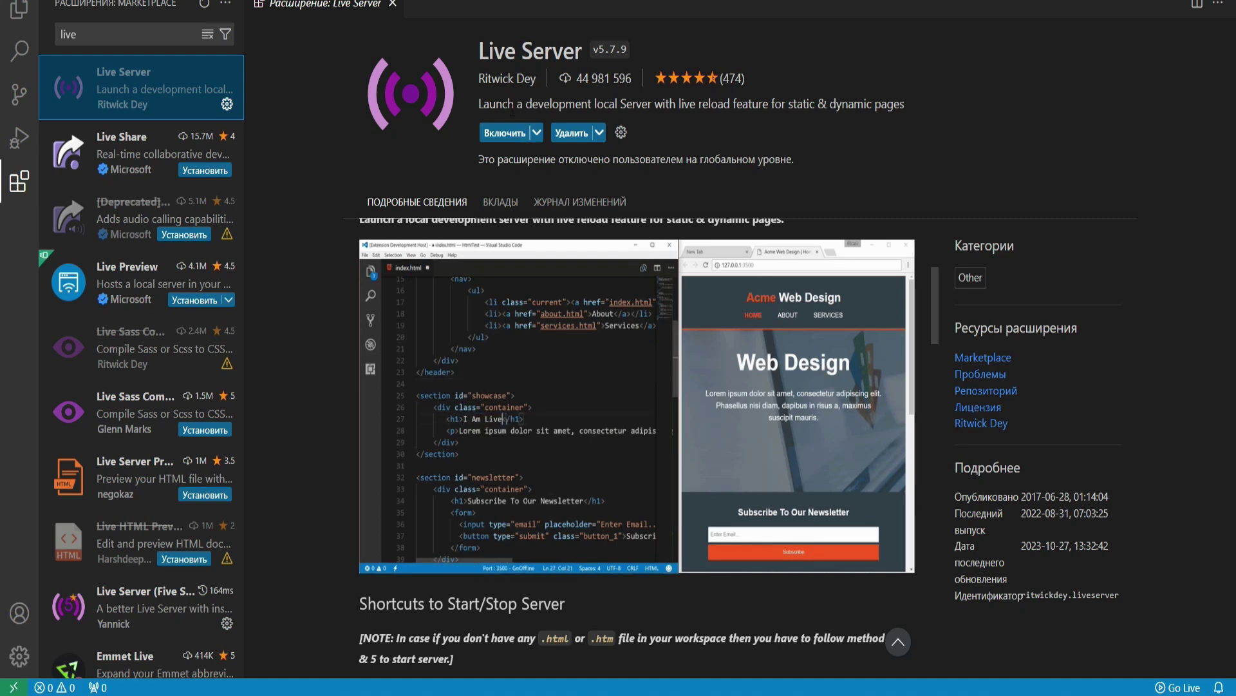
left_click(501, 134)
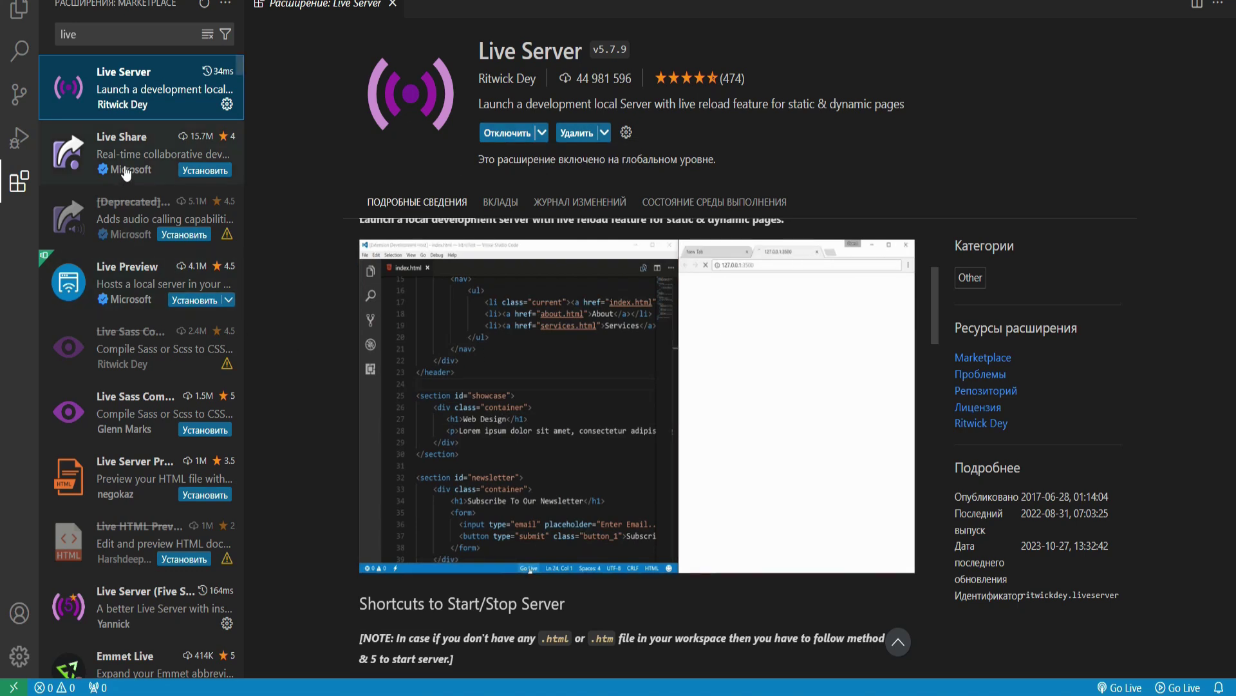
Search the extensions marketplace for "open" and install the "open in browser" extension by TechER
left_click(124, 32)
key("ctrl+a")
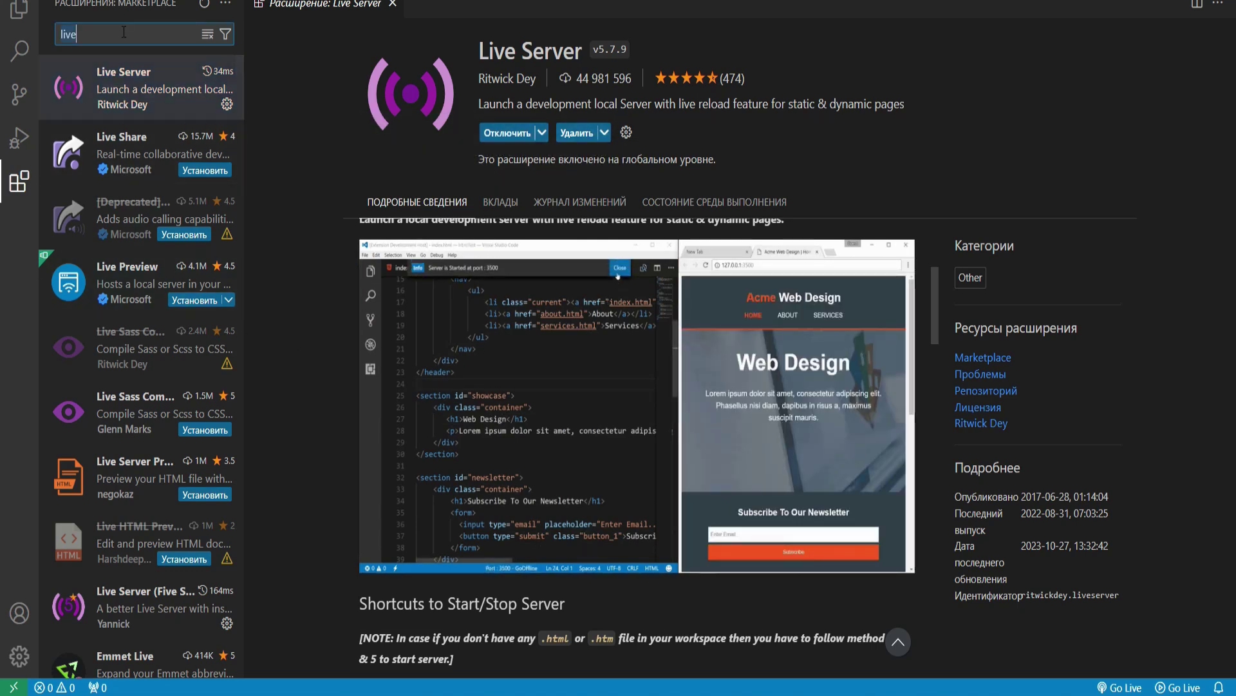
type("open")
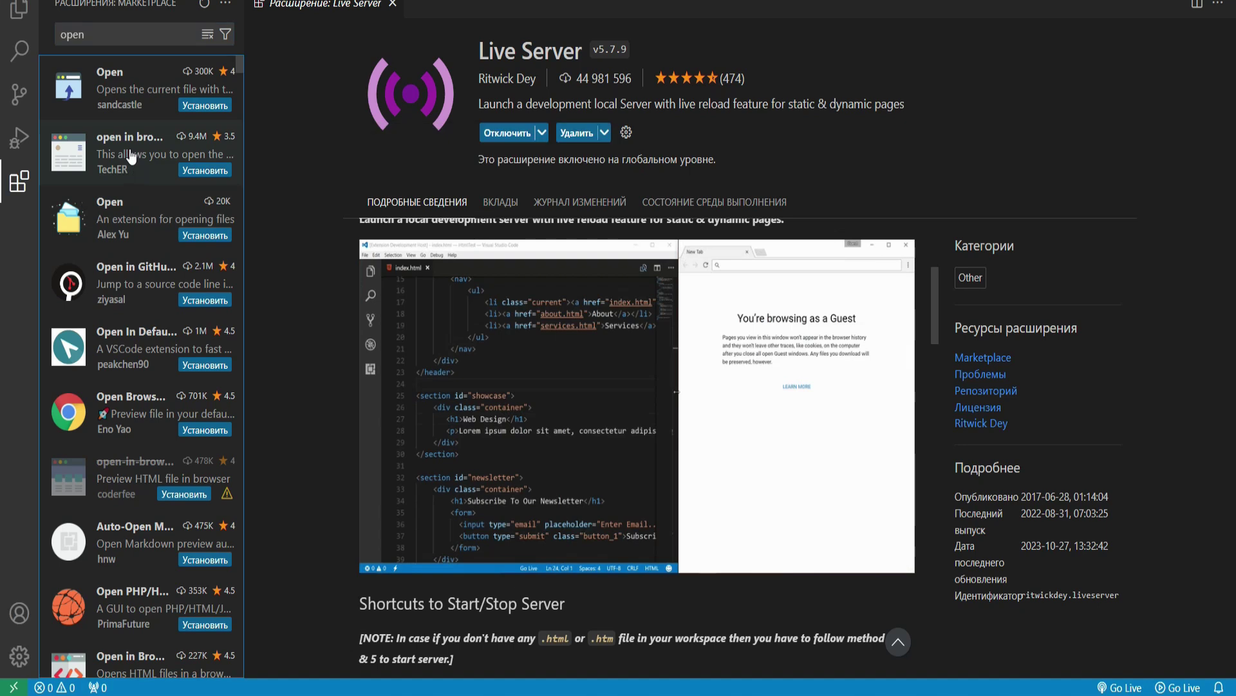
left_click(129, 155)
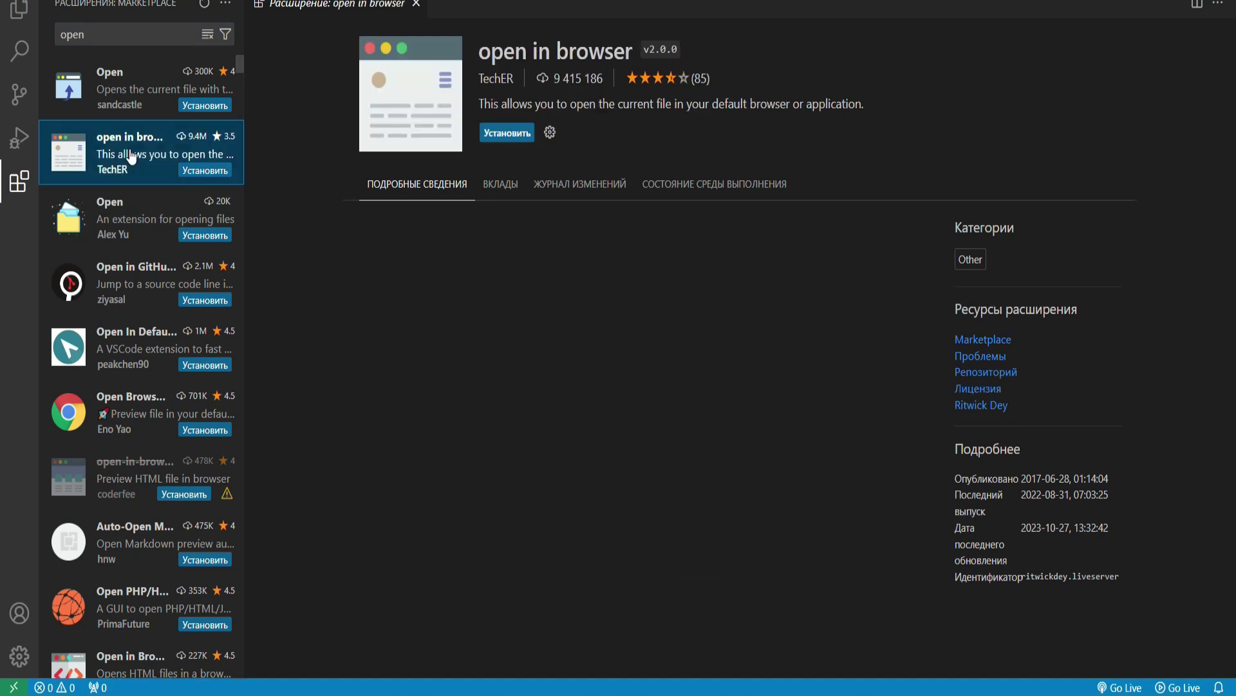
left_click(508, 134)
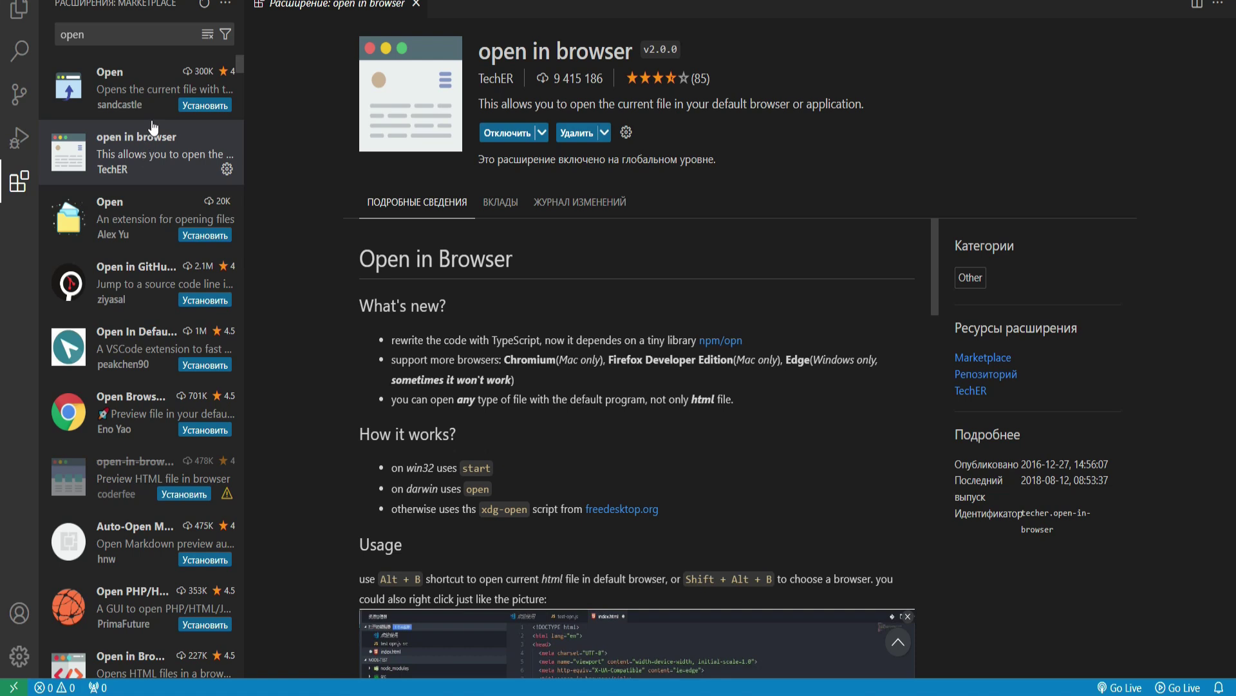
Show the project's file explorer and close the "open in browser" extension page
left_click(20, 23)
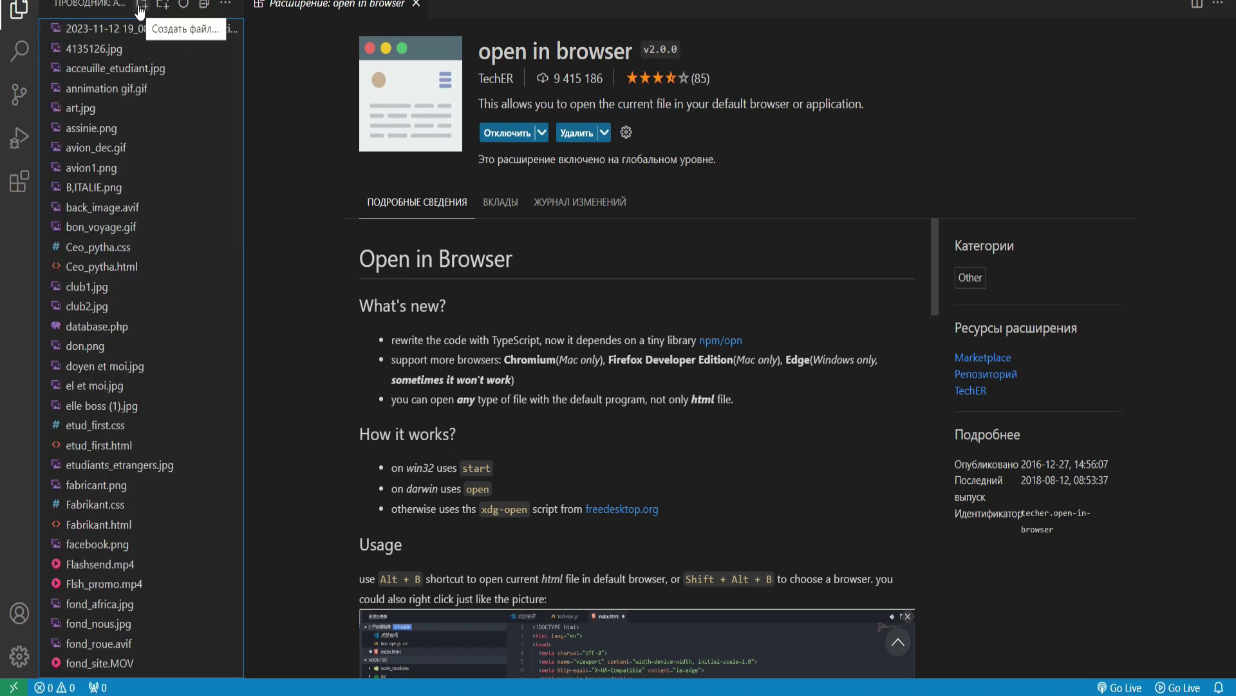
left_click(416, 4)
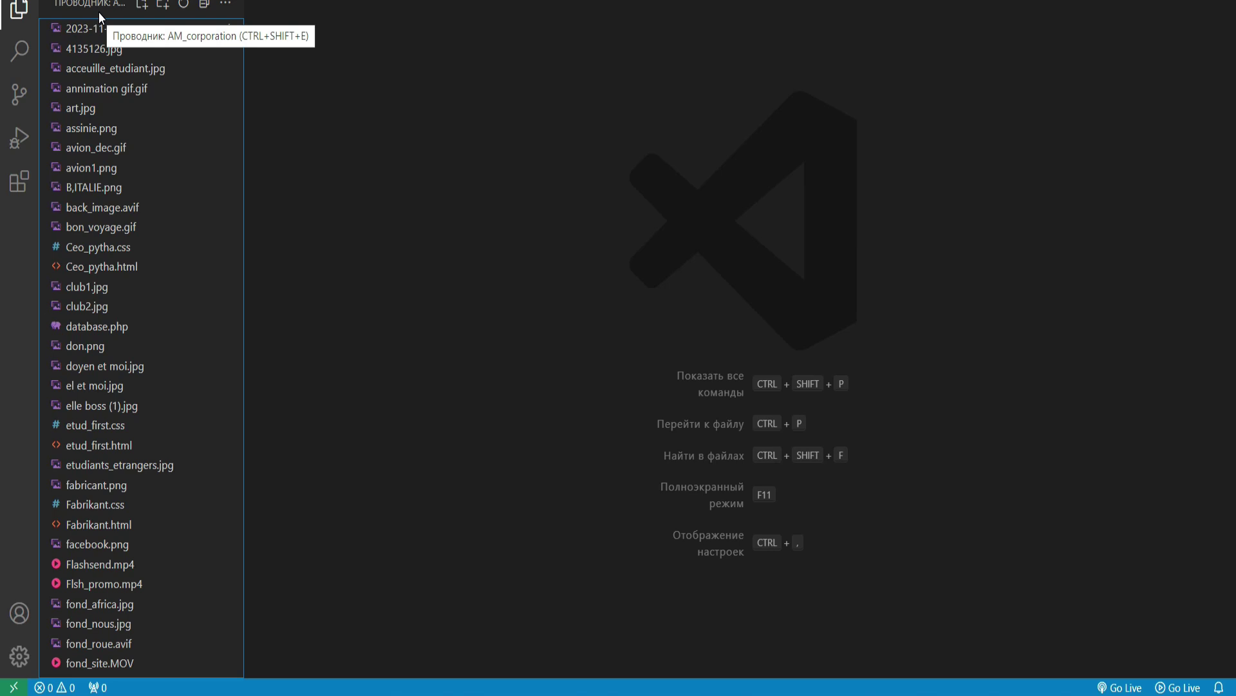
Create a new file named test.html in the project folder
left_click(143, 13)
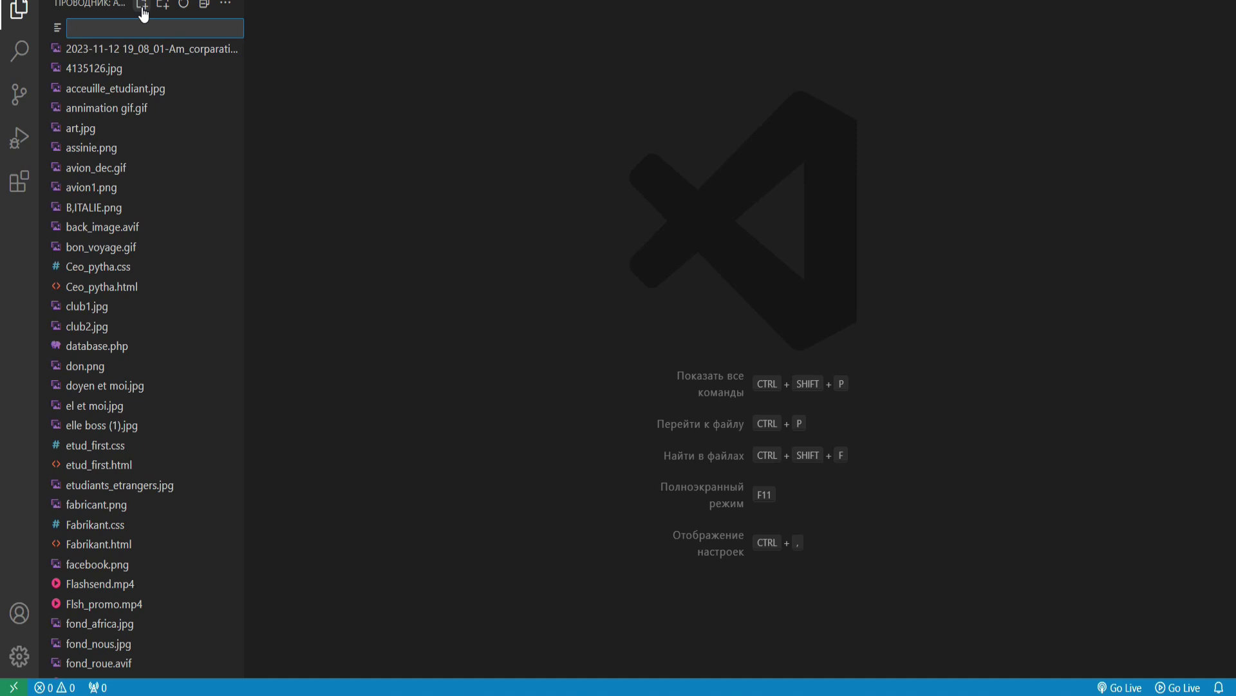
type("fier")
key("BackSpace")
key("BackSpace")
key("BackSpace")
type("te")
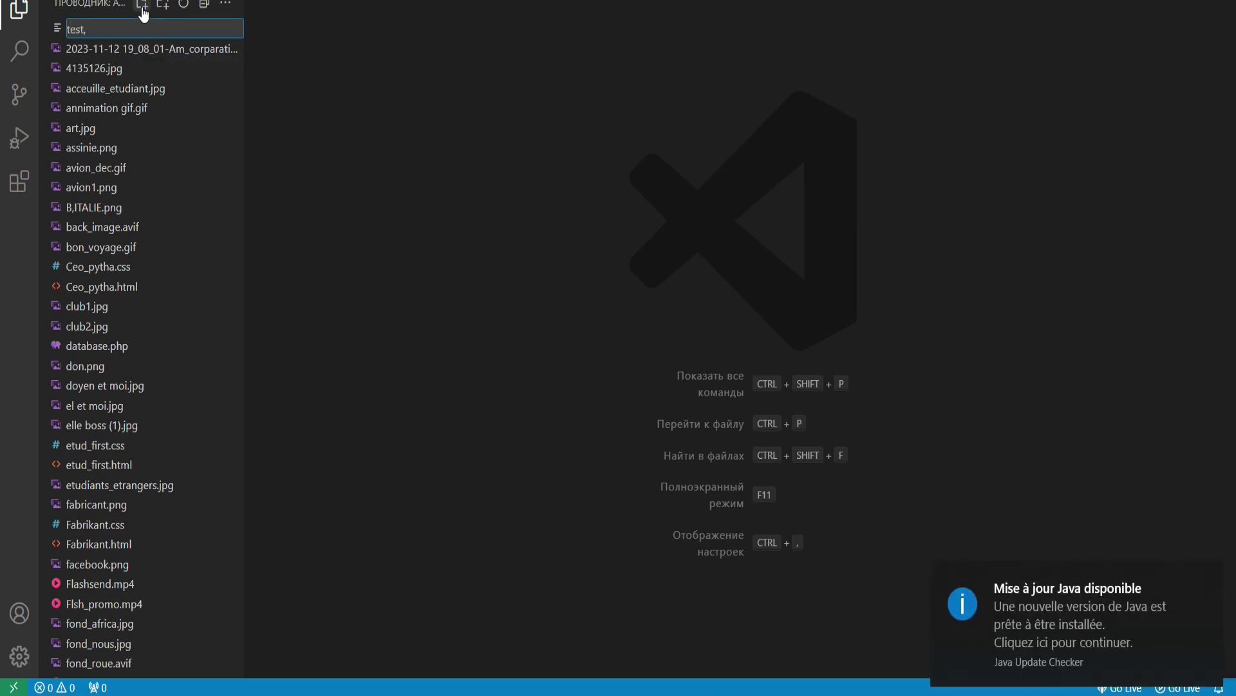
type("st.")
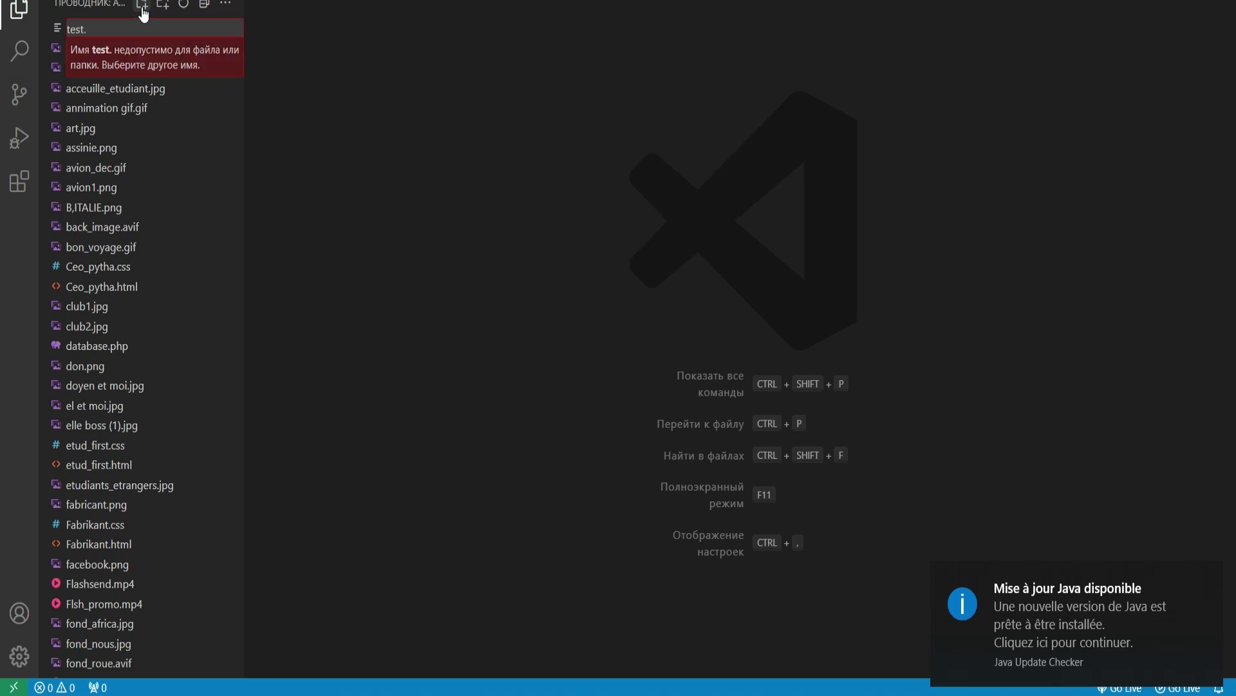
type("tml")
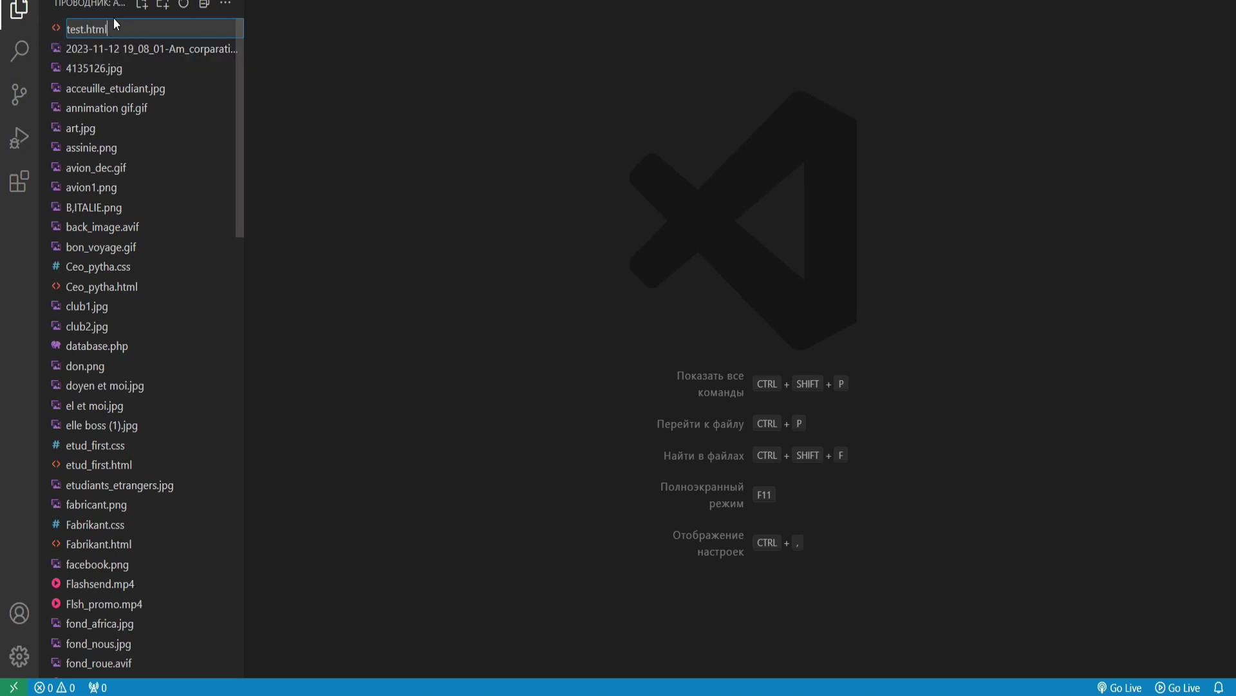
key("Return")
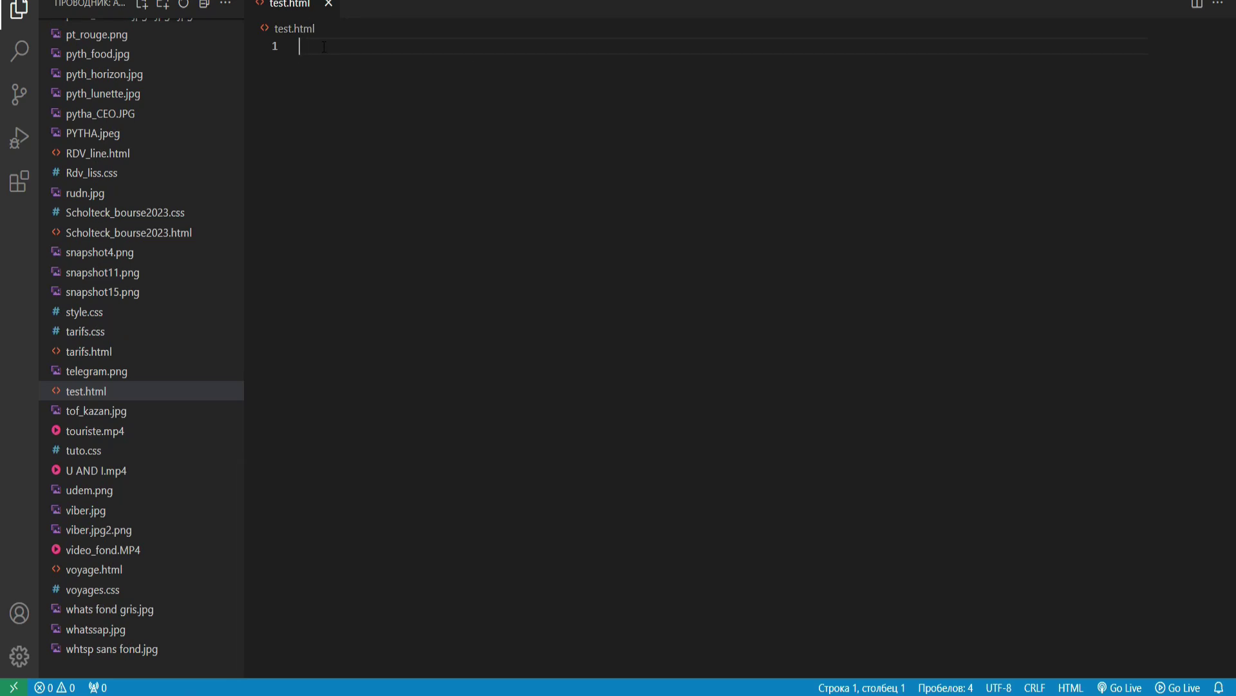
Insert the HTML boilerplate into test.html by expanding the Emmet abbreviation "!"
type("!")
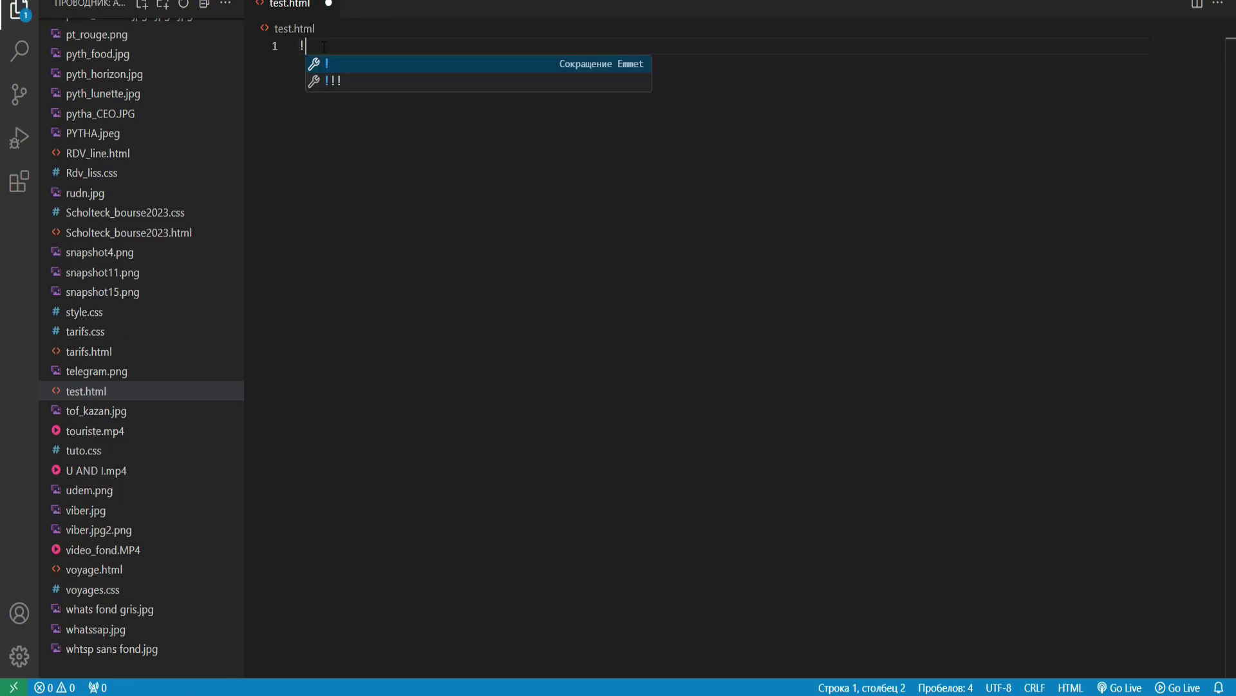
key("Tab")
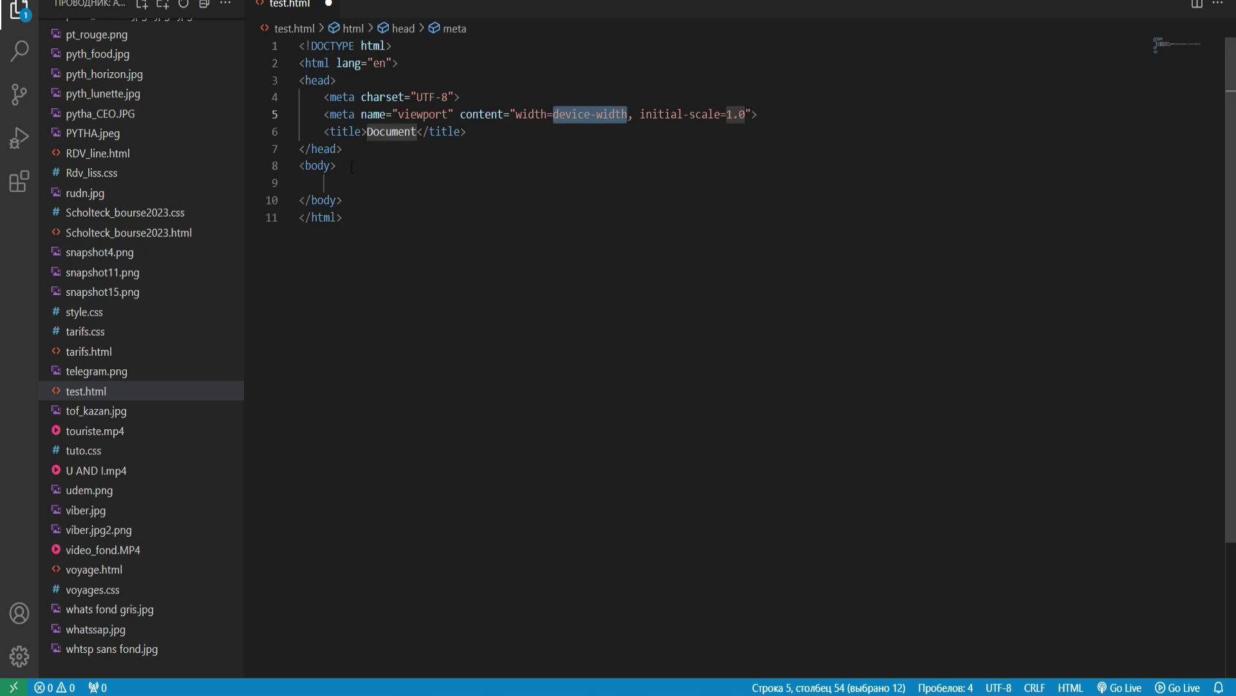
key("Return")
key("Return")
key("Return")
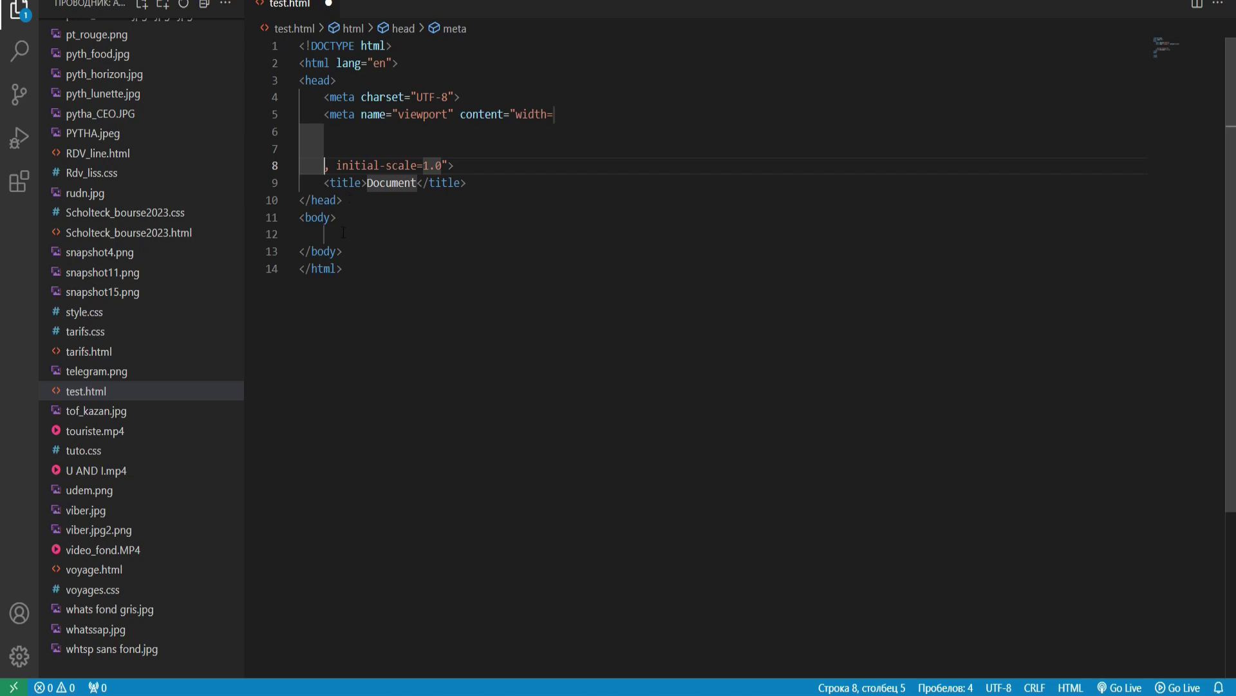
key("Return")
key("Return")
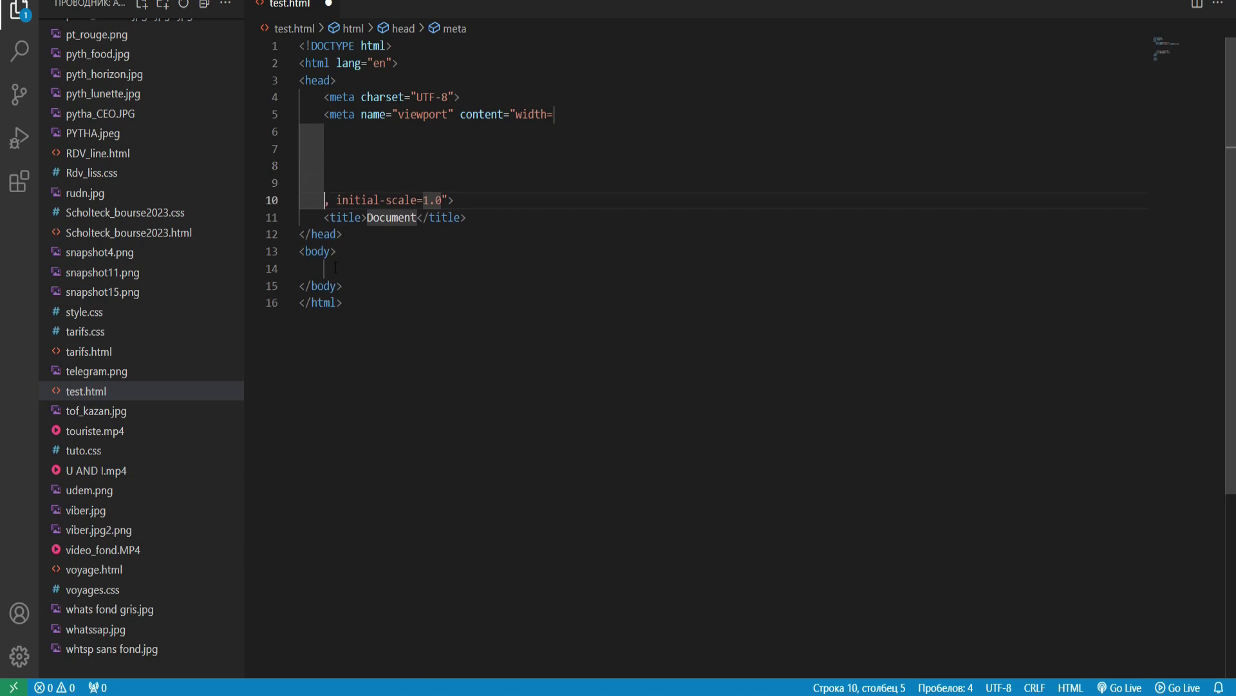
Make room inside the body element and write the sentence "C'est mon premier site internet!!" there
left_click(336, 267)
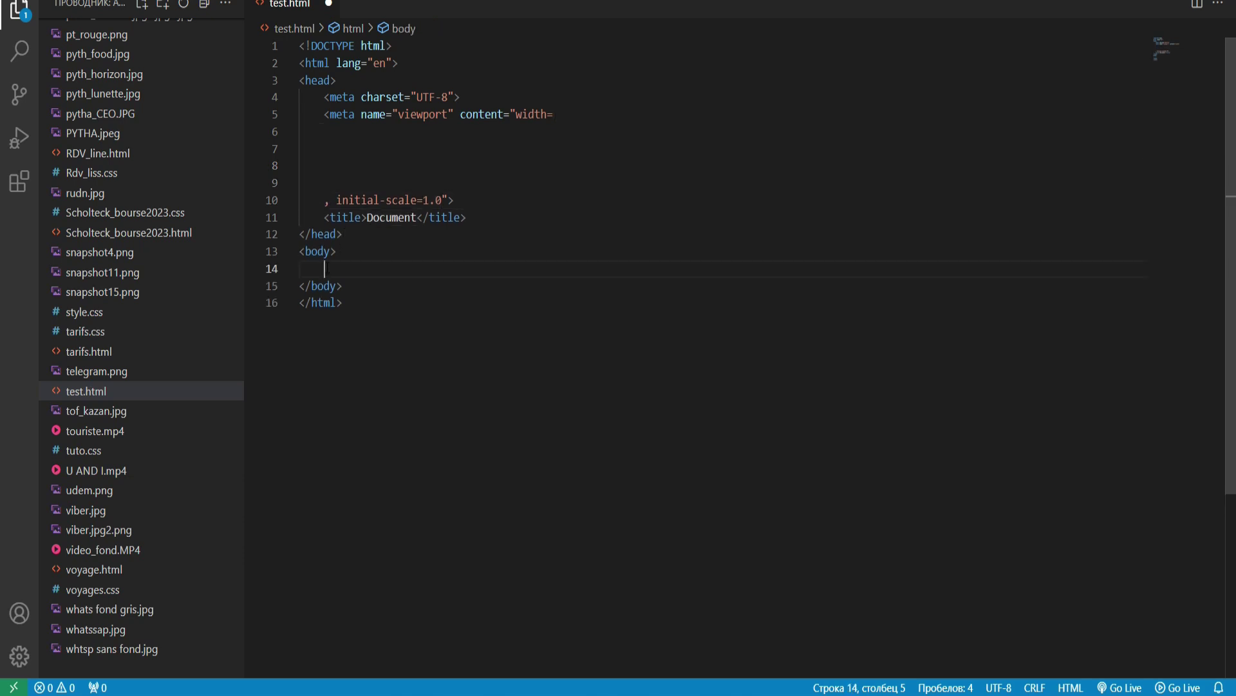
key("Return")
key("Return")
key("Return")
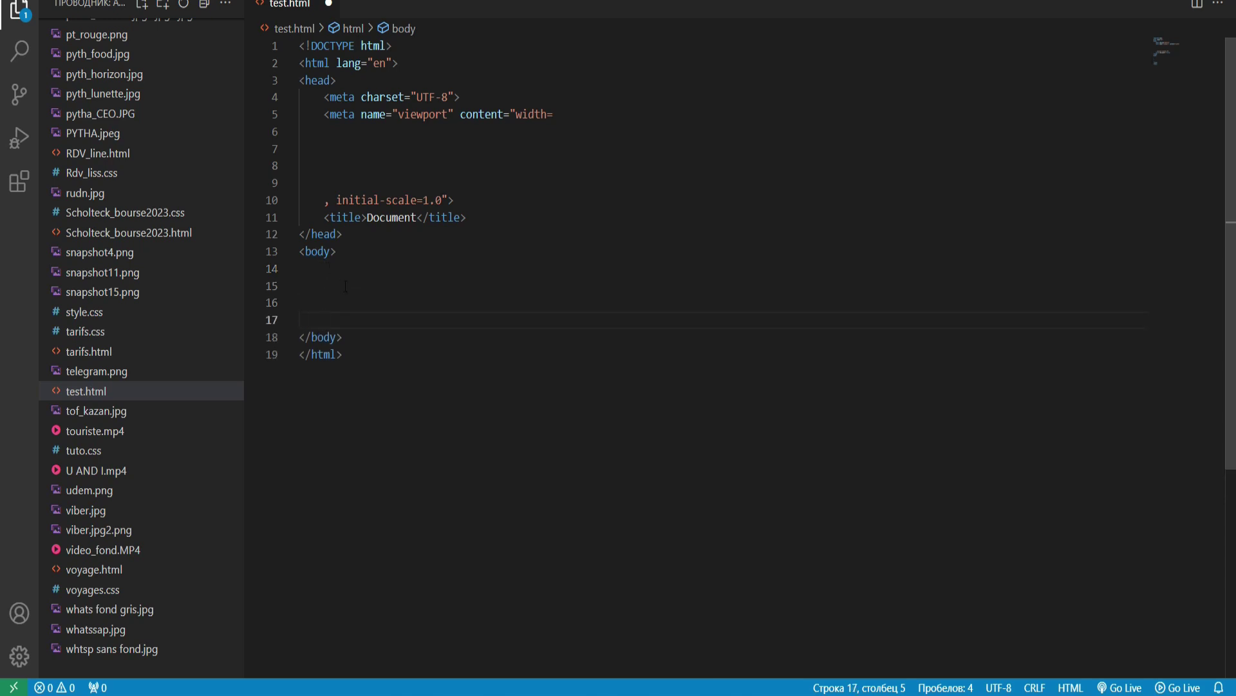
left_click(348, 287)
type("CE")
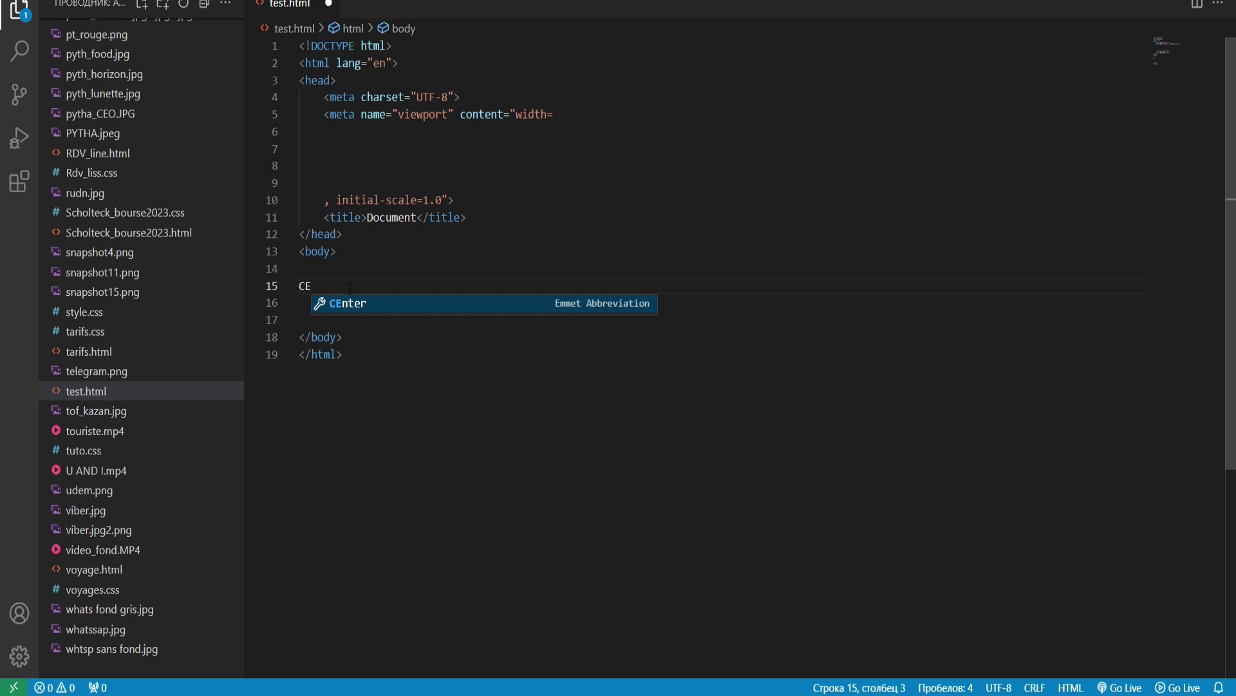
key("BackSpace")
type("'est mon pren")
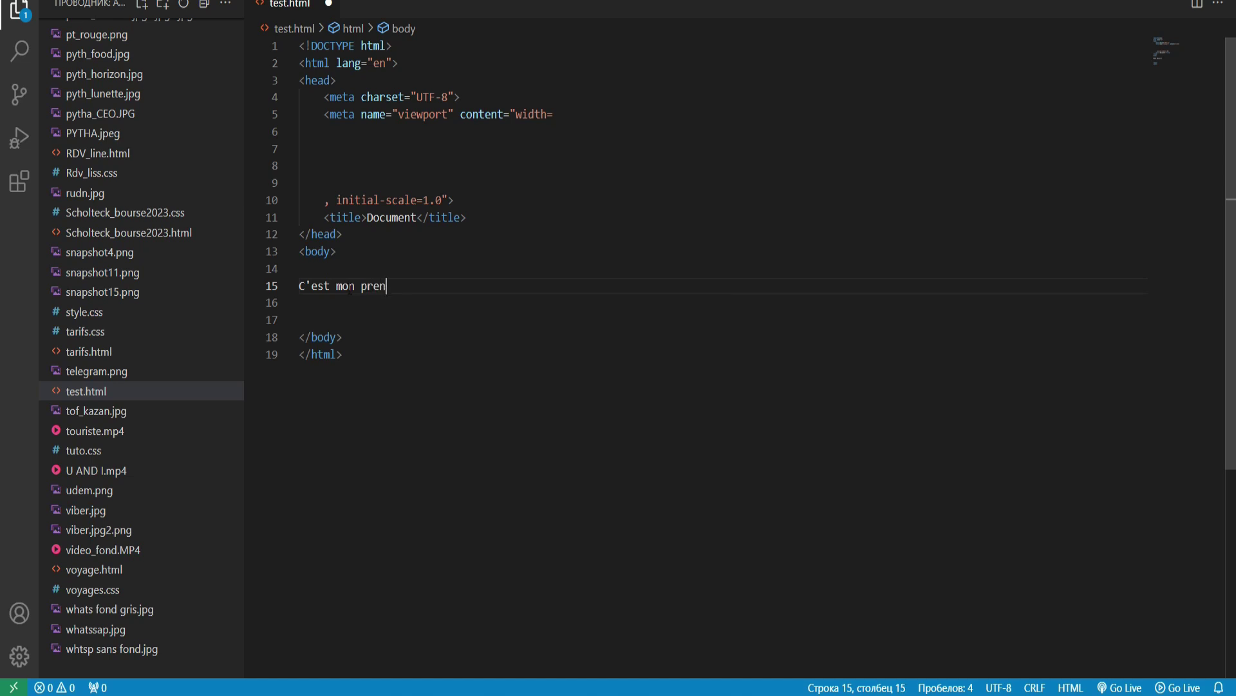
type("ier site internet")
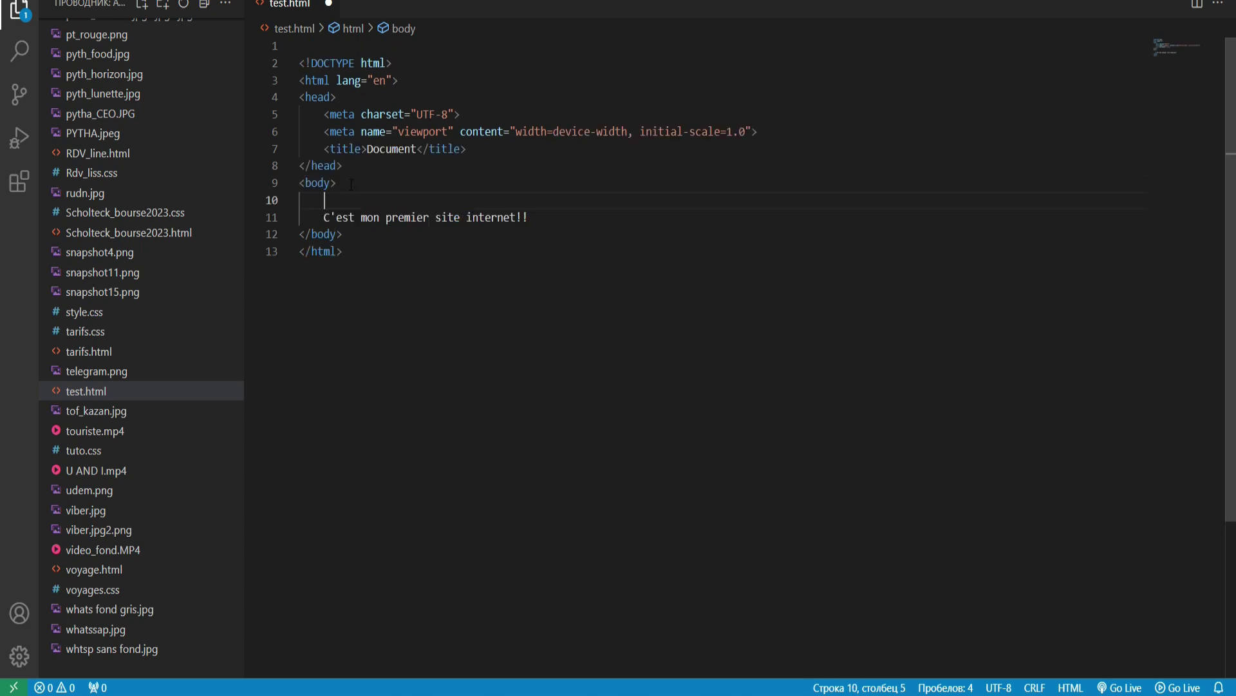
Add four blank lines above the body sentence and one blank line below it
key("Return")
key("Return")
key("Return")
key("Return")
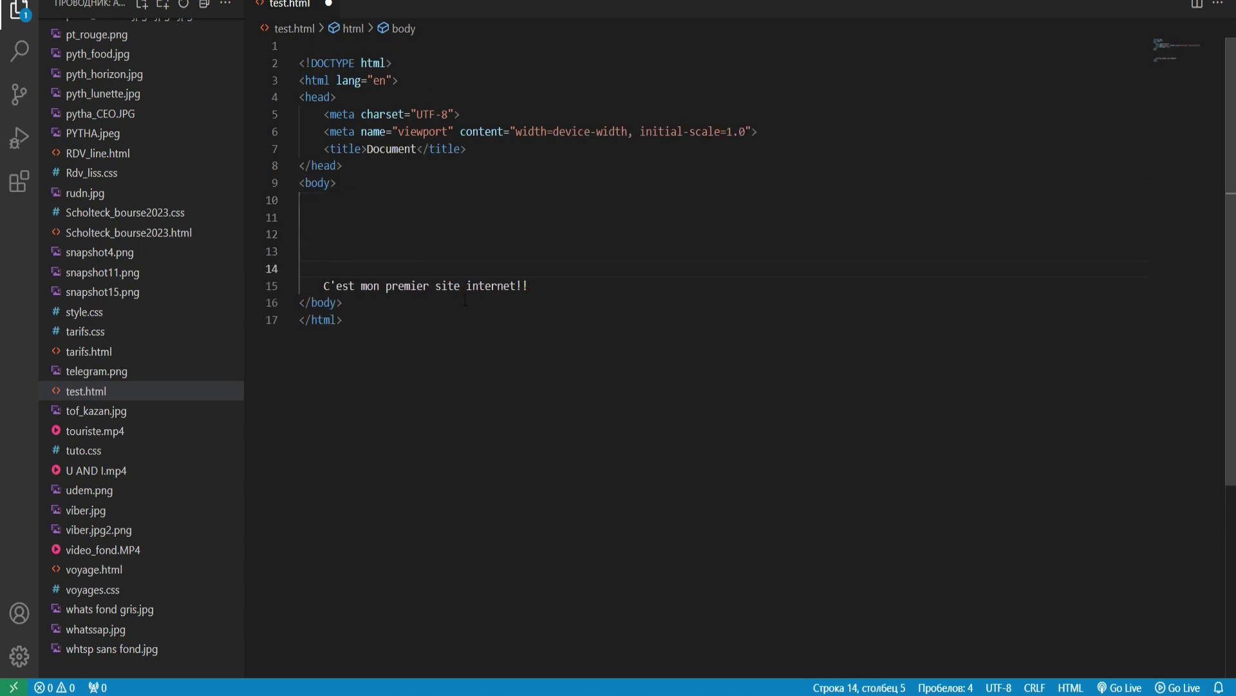
left_click(547, 285)
key("Return")
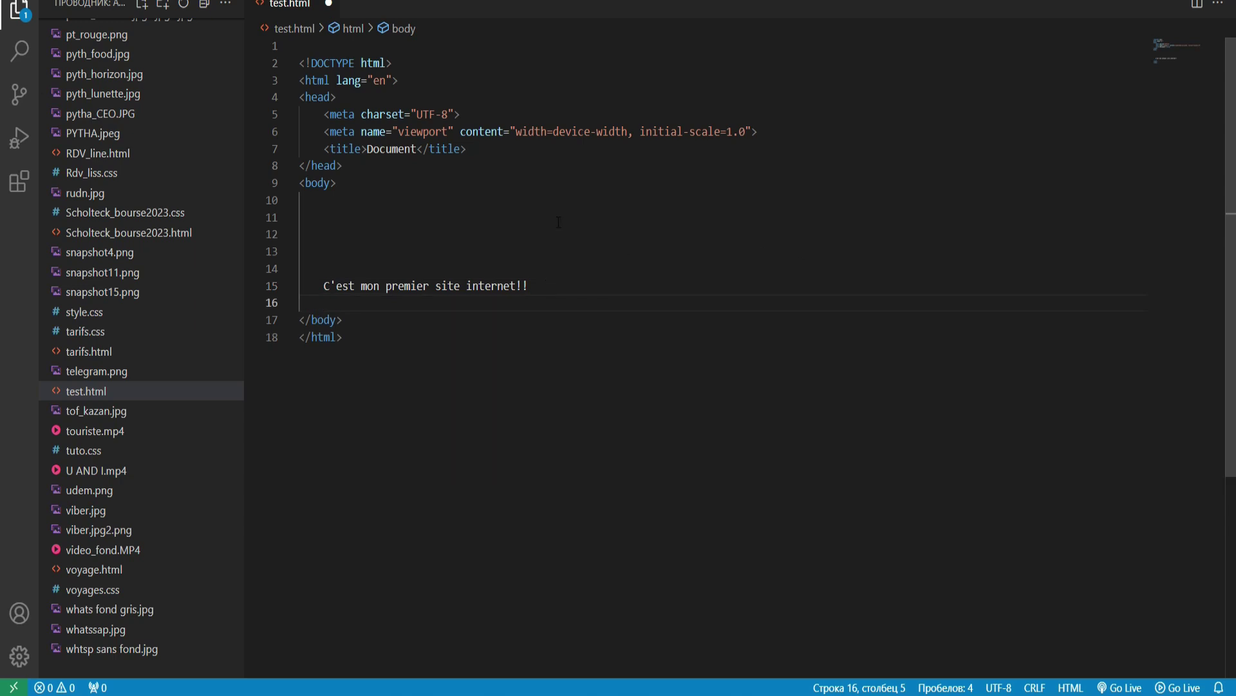
Open test.html with Live Server and highlight the sentence on the served page in the browser
right_click(558, 222)
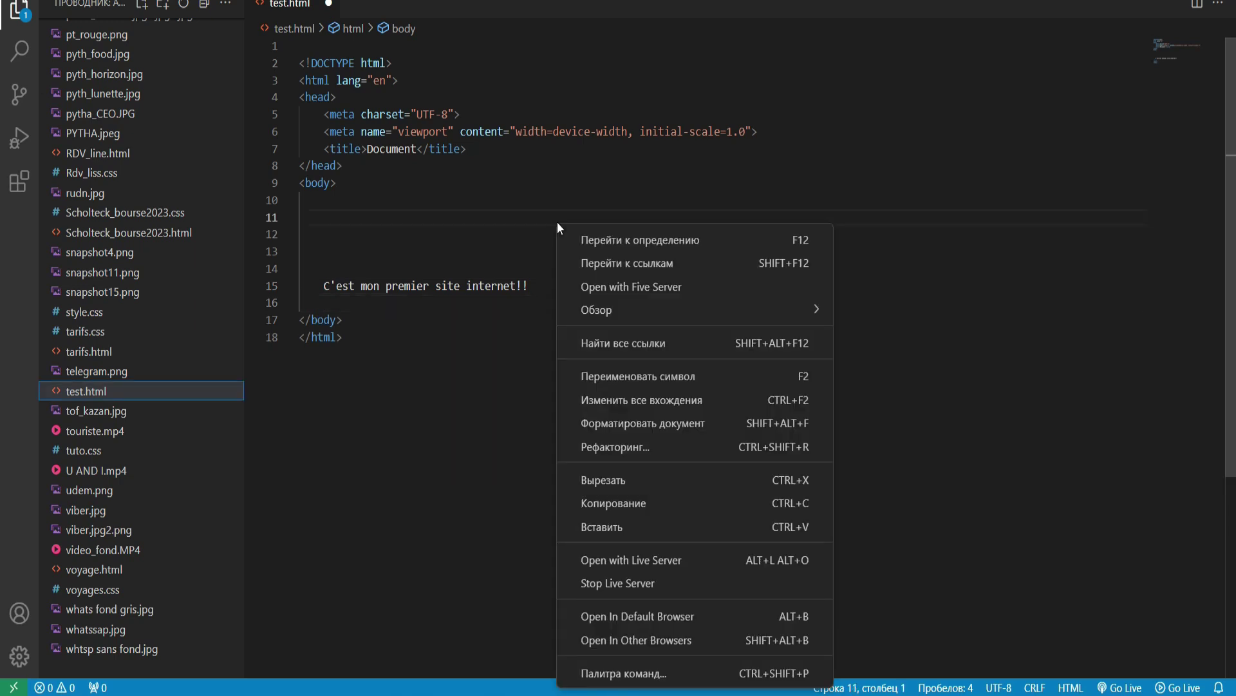
right_click(413, 415)
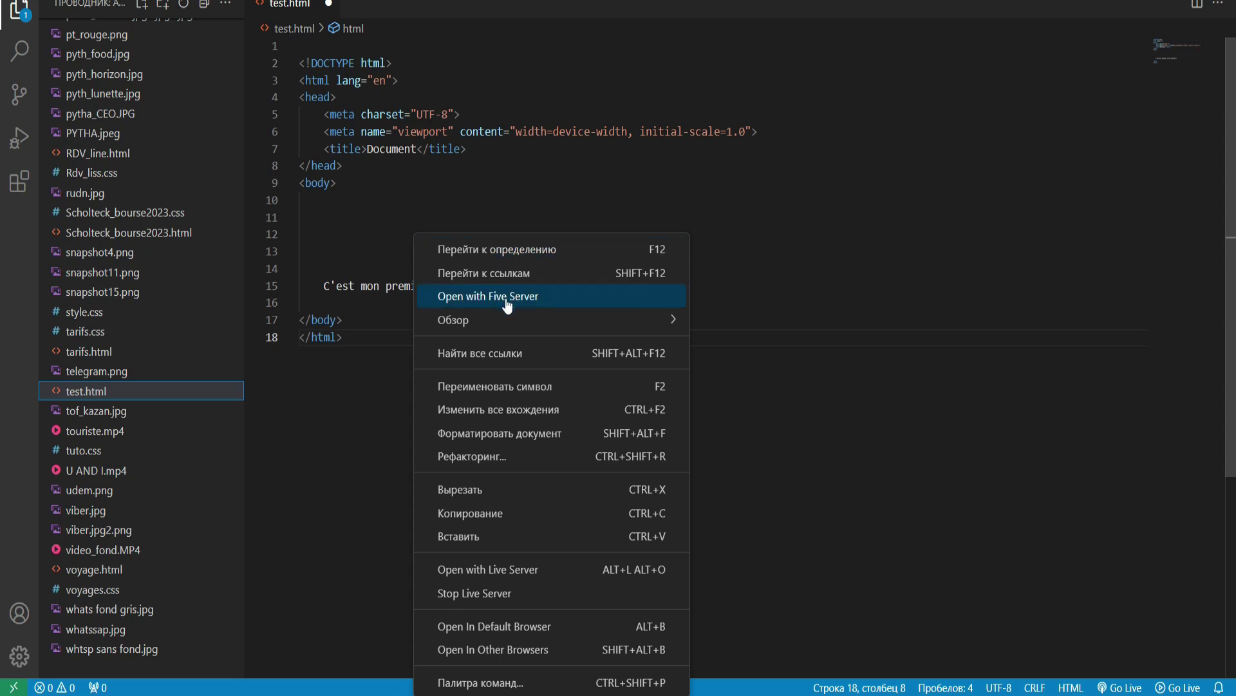
left_click(574, 249)
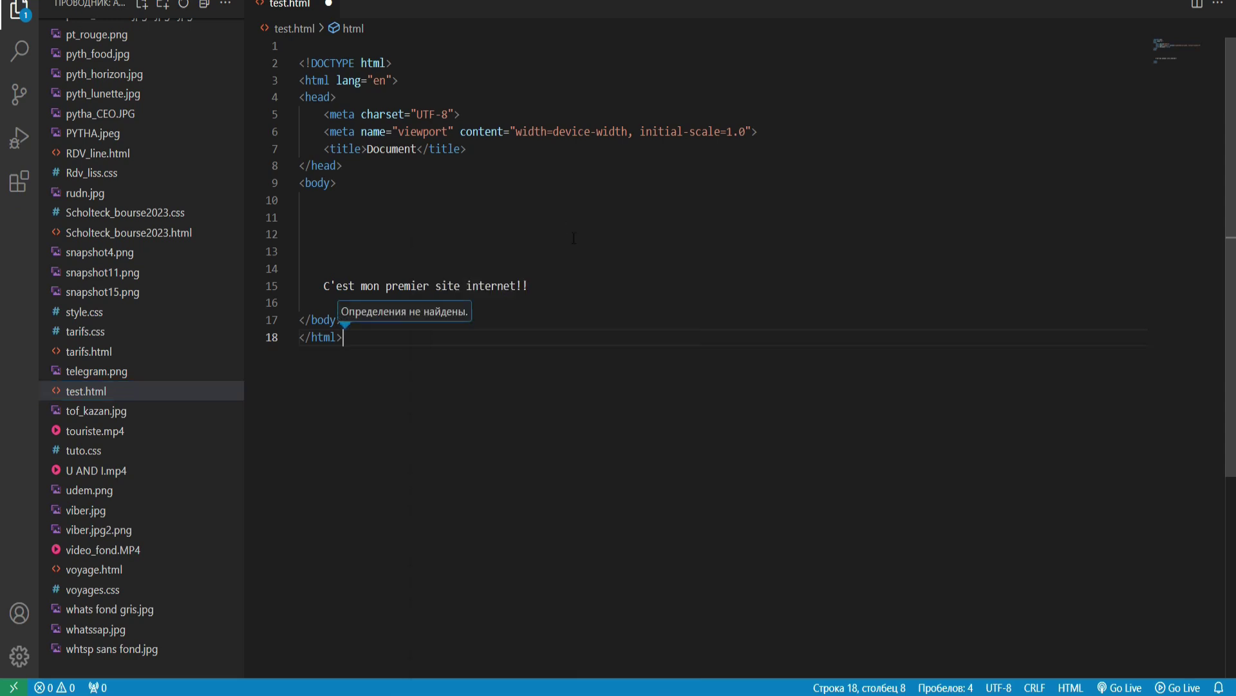
right_click(519, 281)
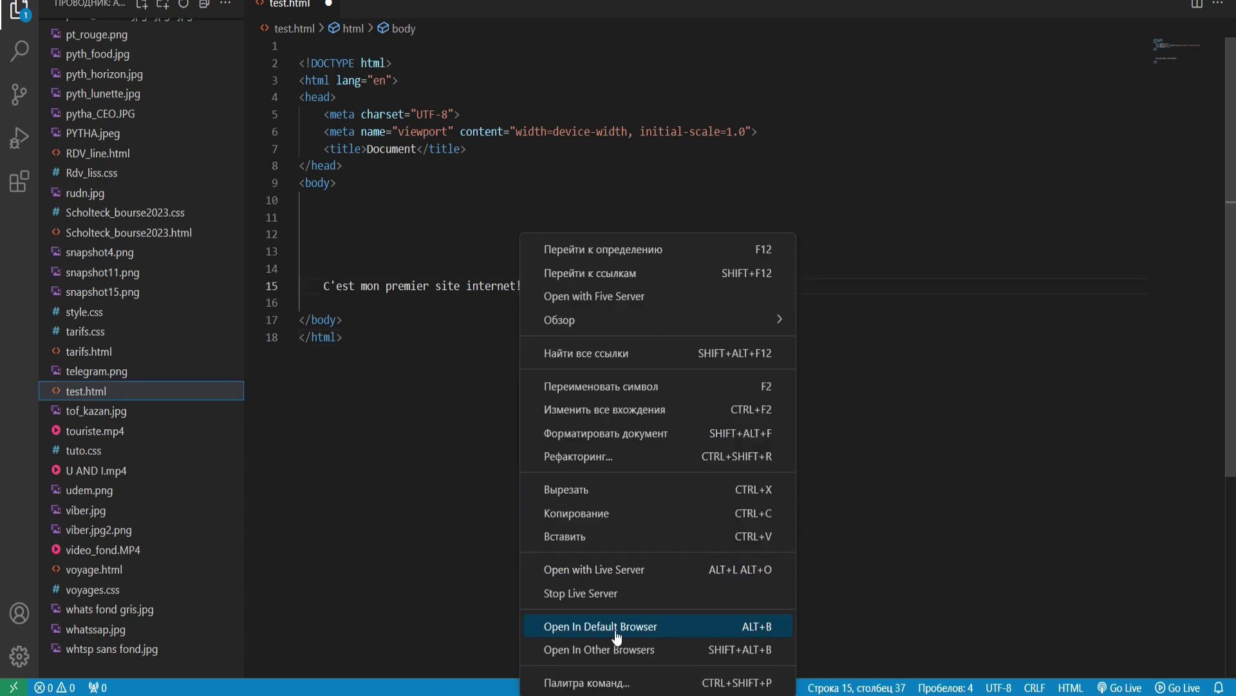
left_click(645, 574)
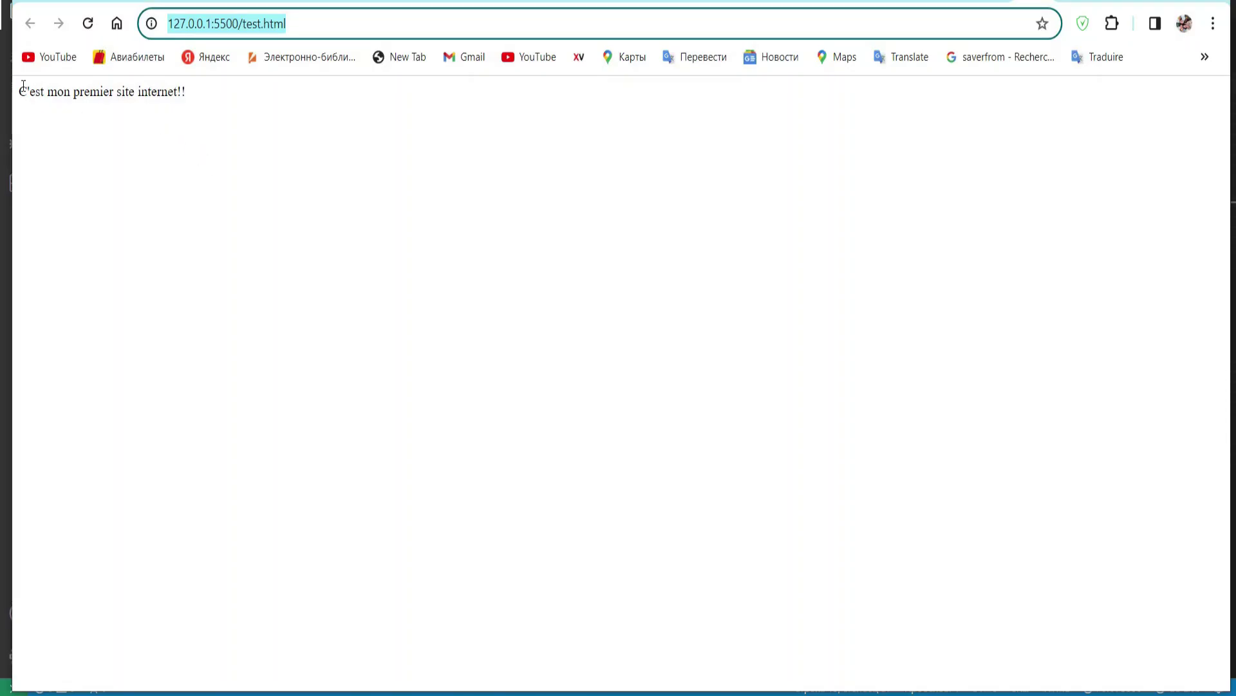
left_click_drag(23, 91, 214, 91)
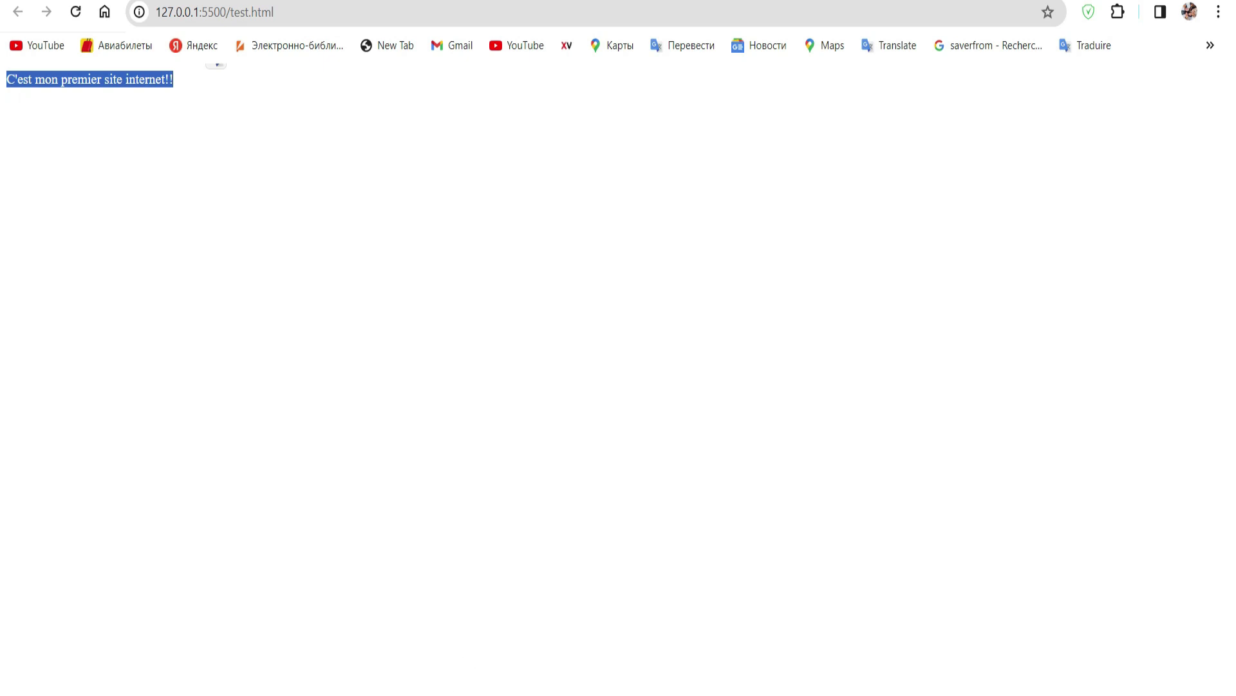
mouse_move(417, 694)
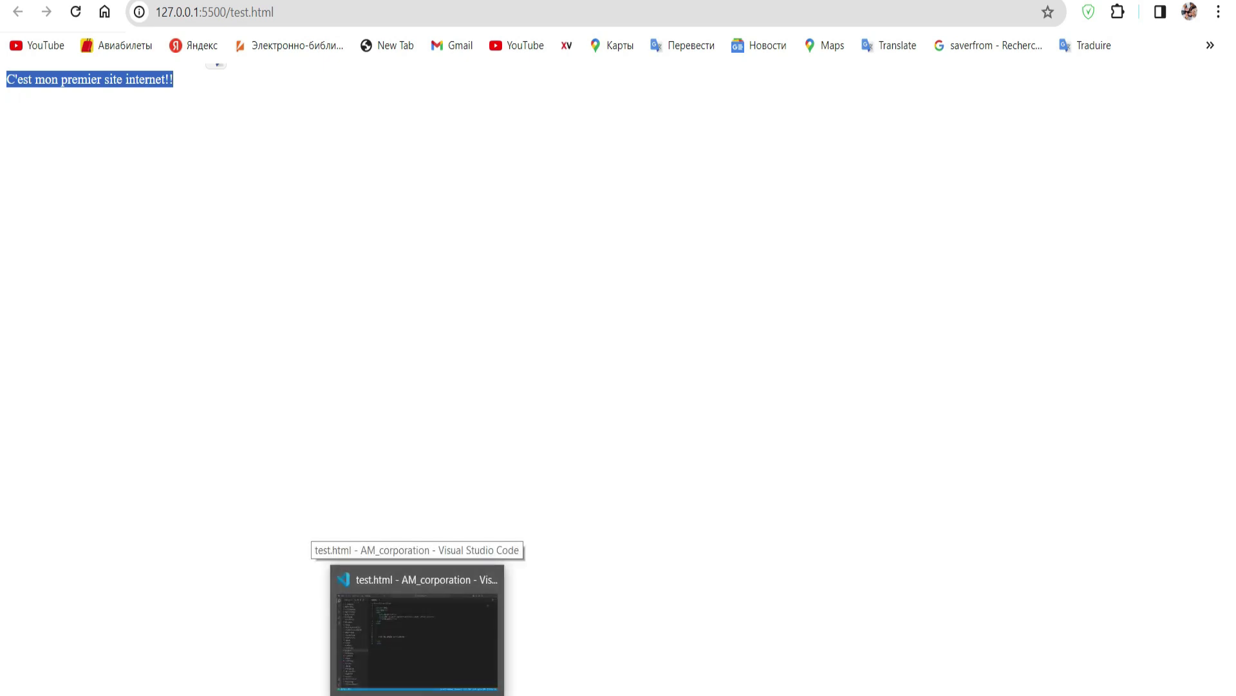